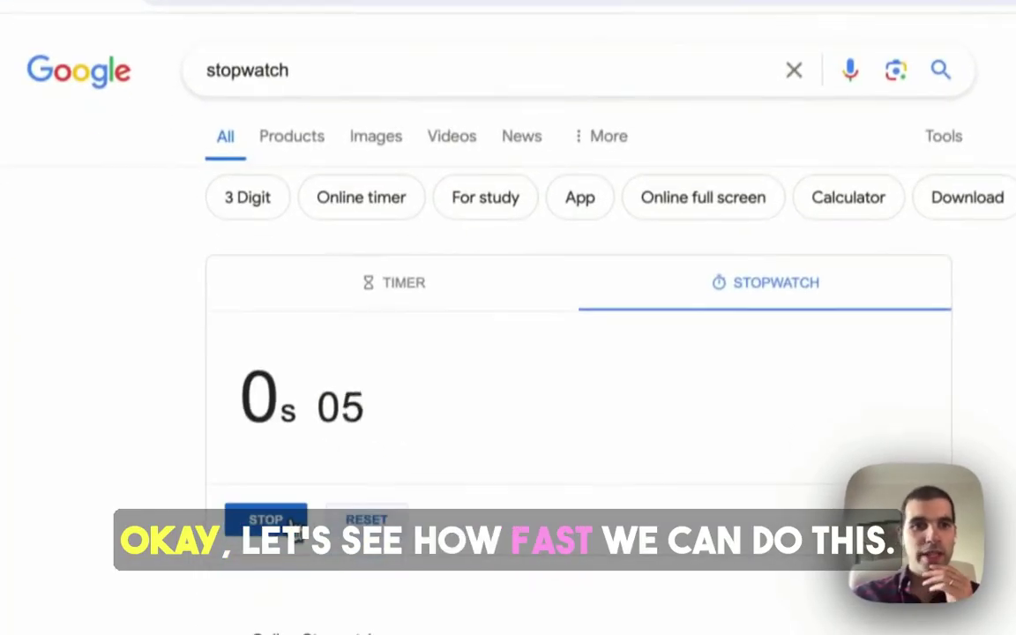
- Switch to Rows and create a new spreadsheet in the Demo folder
mouse_move(203, 3)
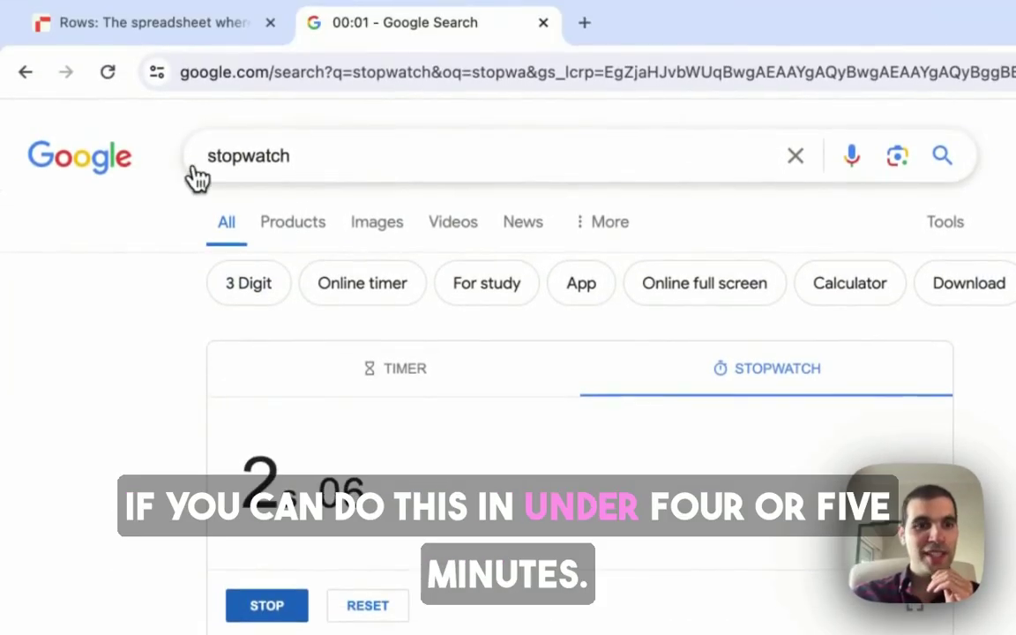
click(193, 35)
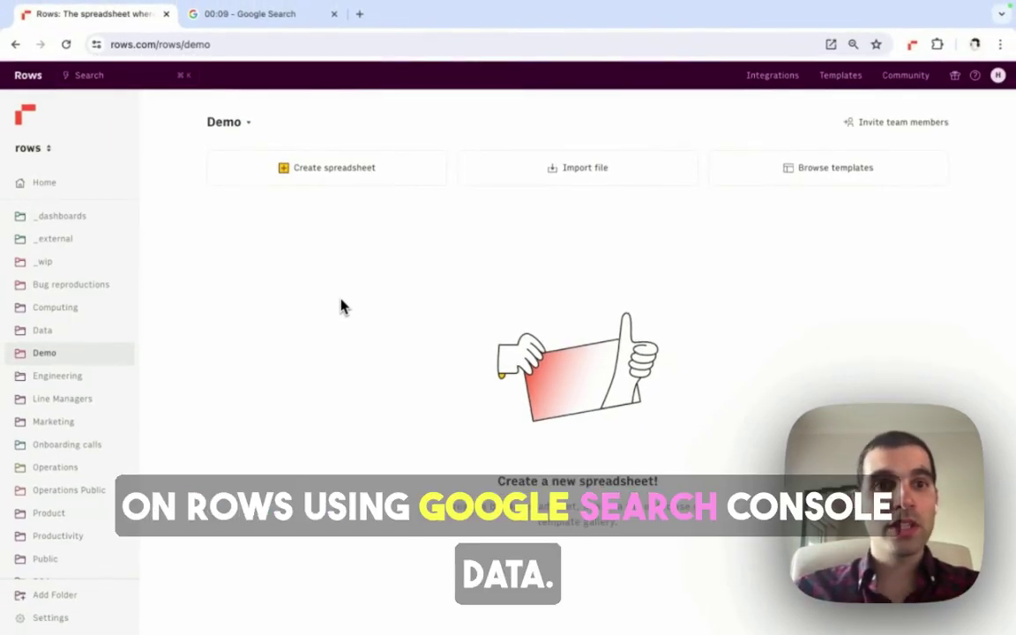
click(338, 176)
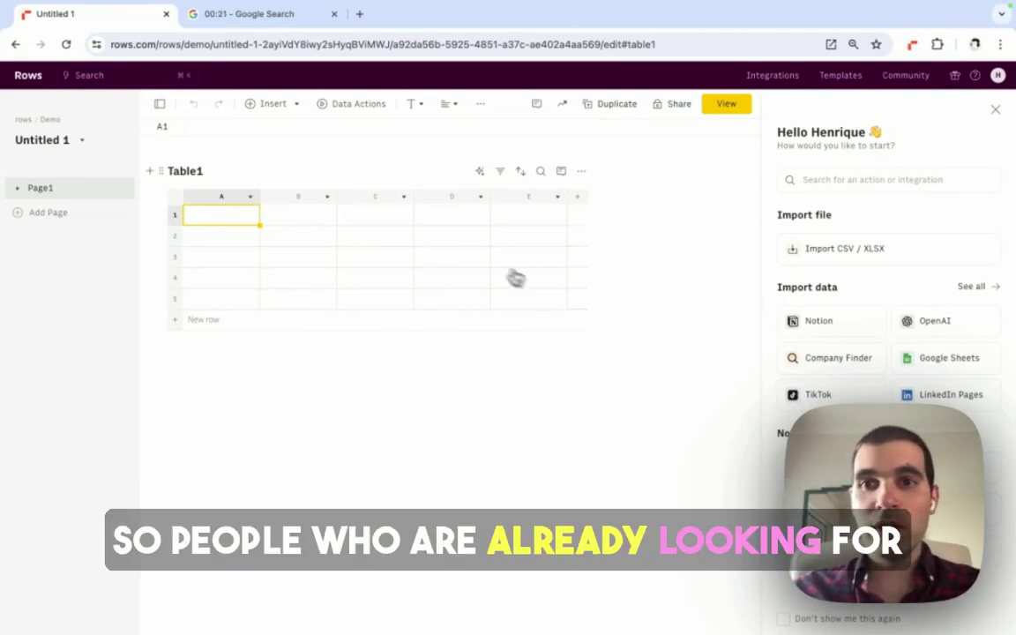
- Find the Google Search Console site performance action and start a custom request for the rows.com domain
click(825, 179)
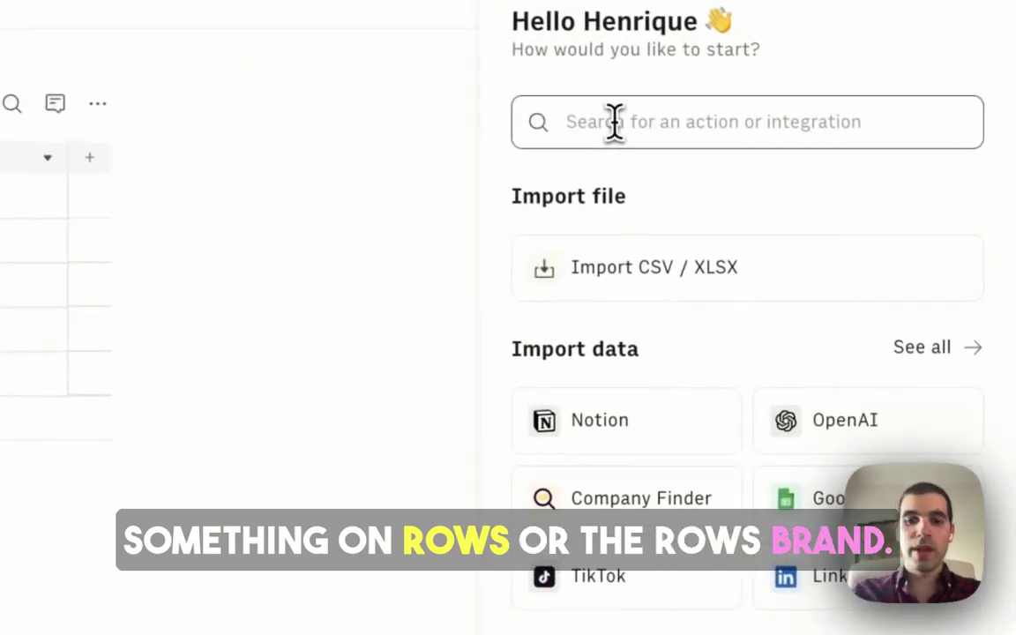
text(console)
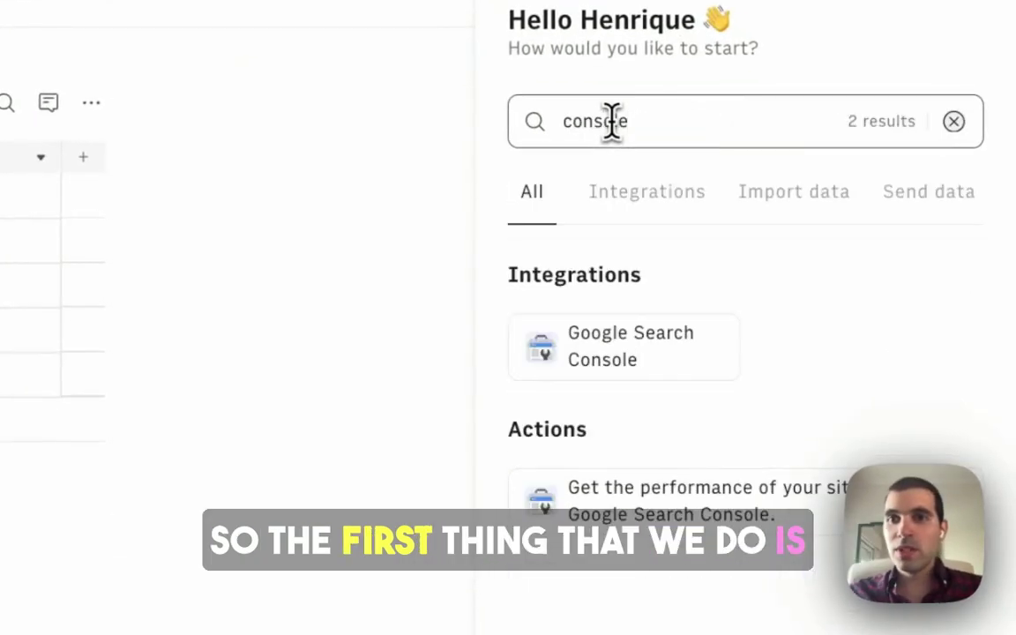
click(697, 527)
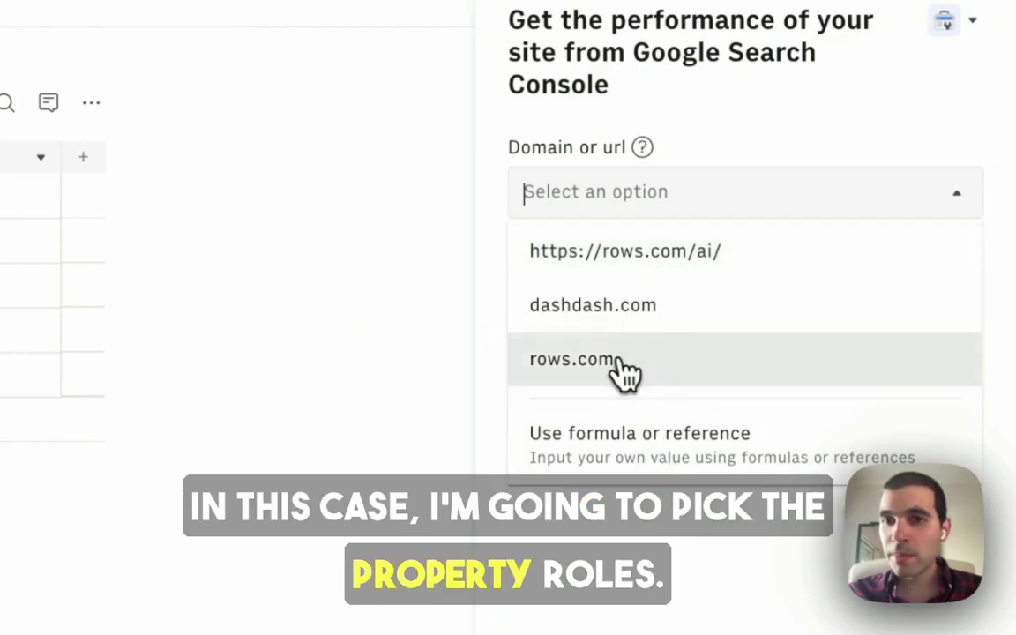
click(623, 374)
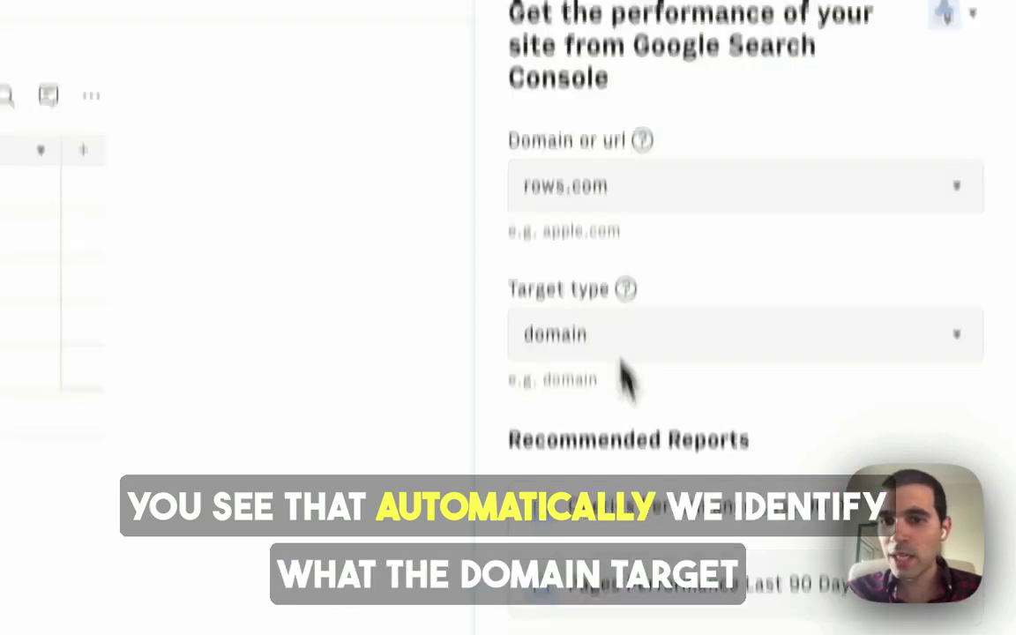
scroll(624, 380, down, 5)
click(728, 527)
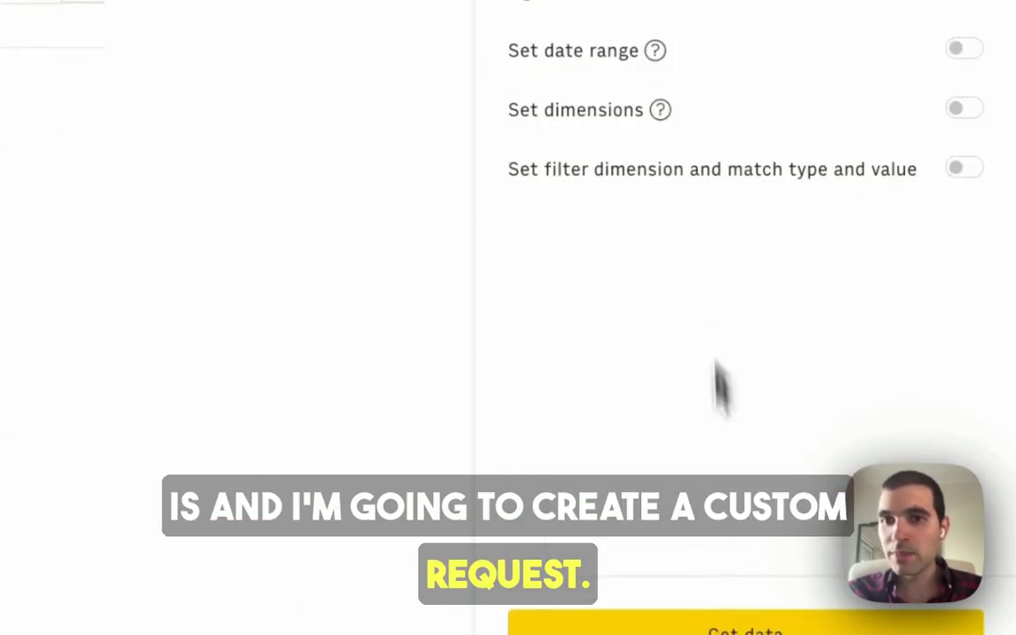
- Enable the request's date range and set it to 2024-01-01 through 2024-12-31
scroll(706, 291, up, 3)
click(961, 218)
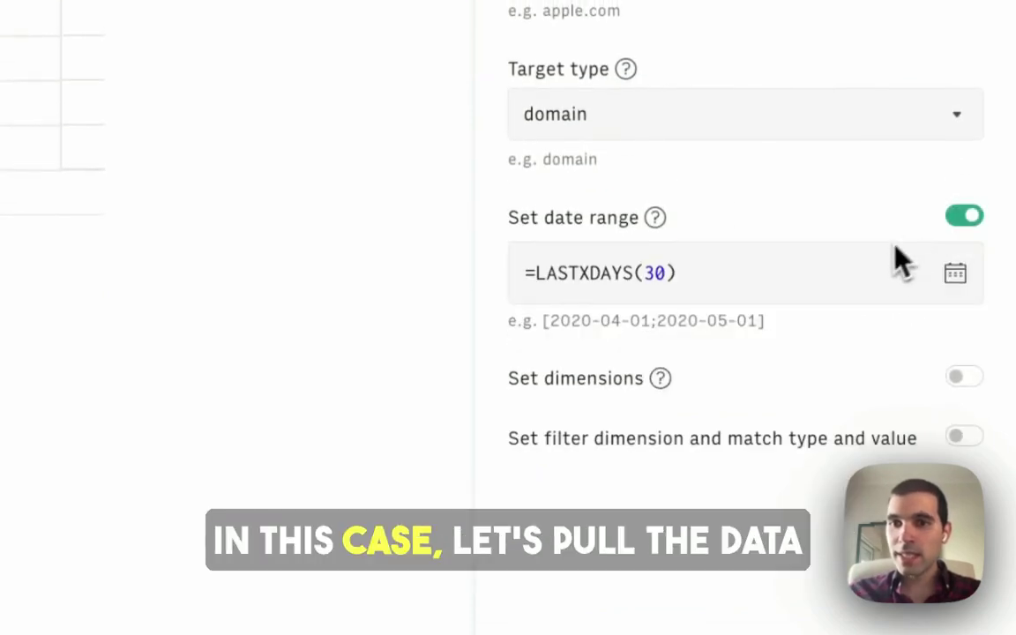
click(953, 277)
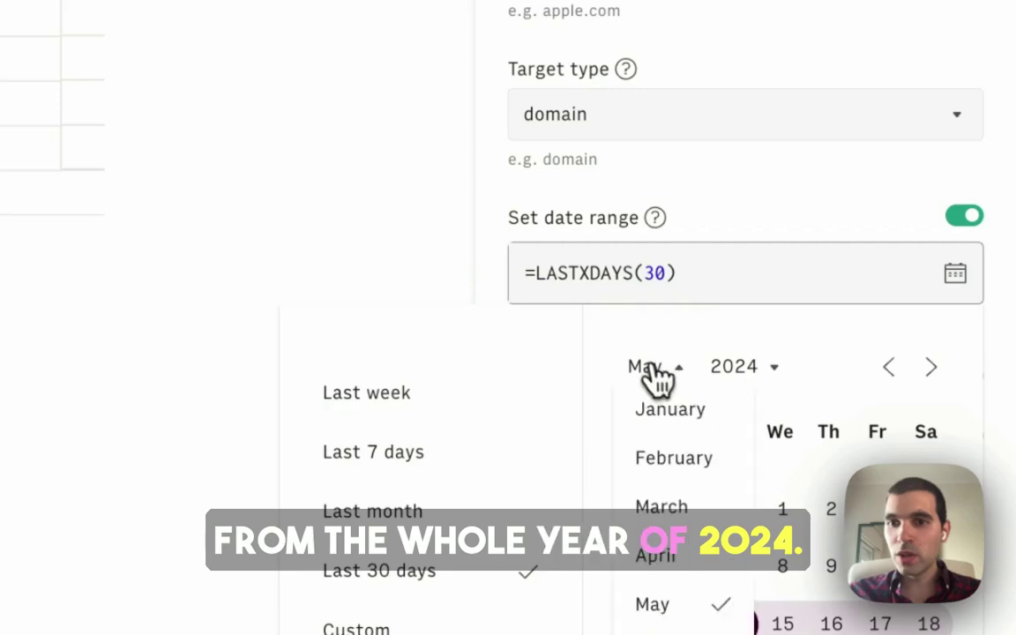
click(700, 479)
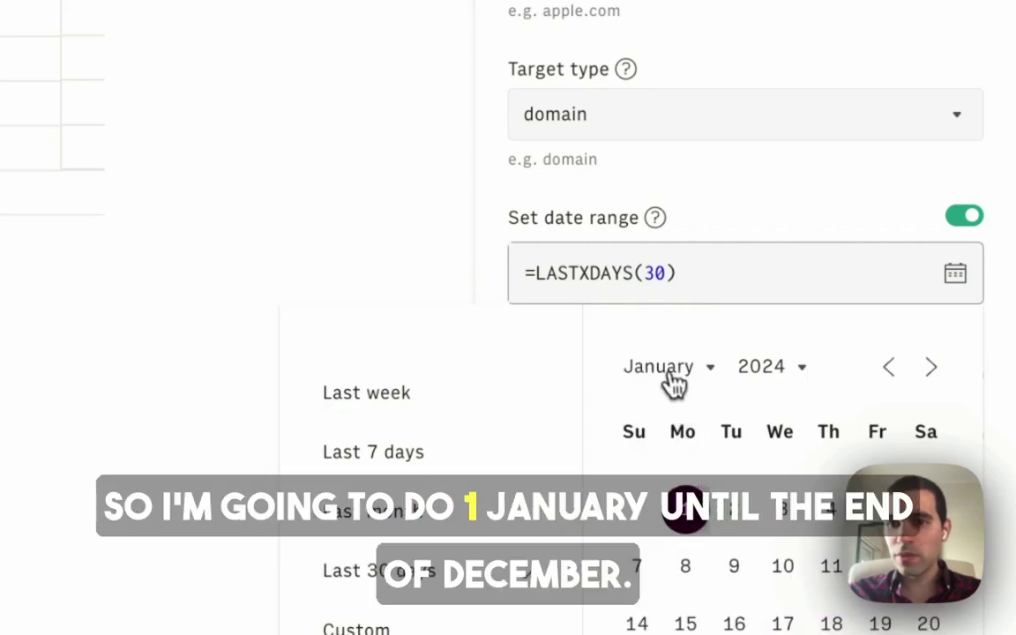
scroll(675, 432, down, 5)
click(680, 472)
click(732, 524)
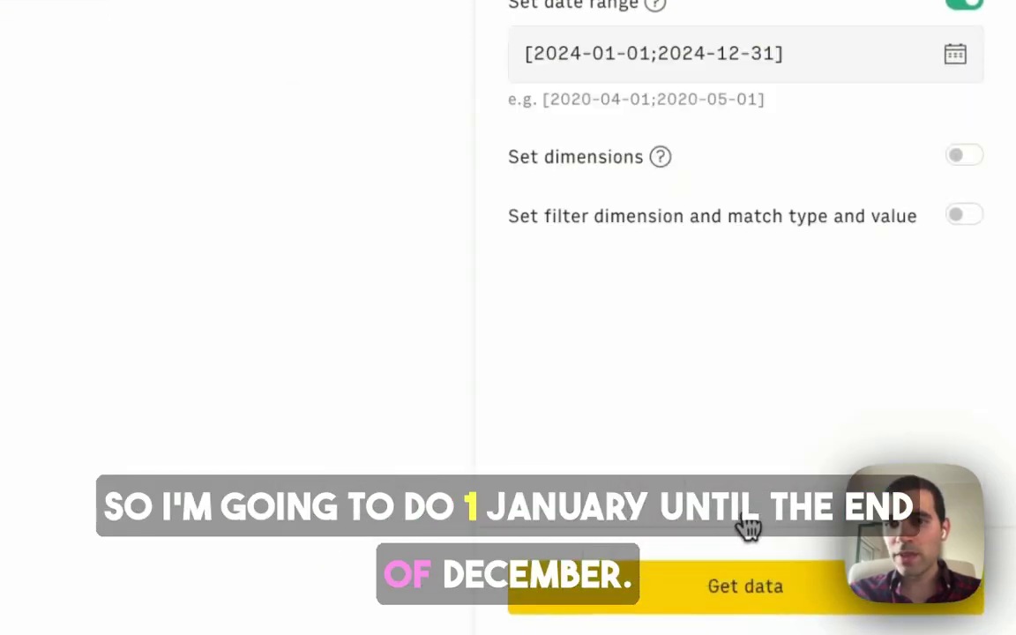
- Enable the request's dimensions and replace Query and Page with Date as the only dimension
scroll(882, 221, up, 1)
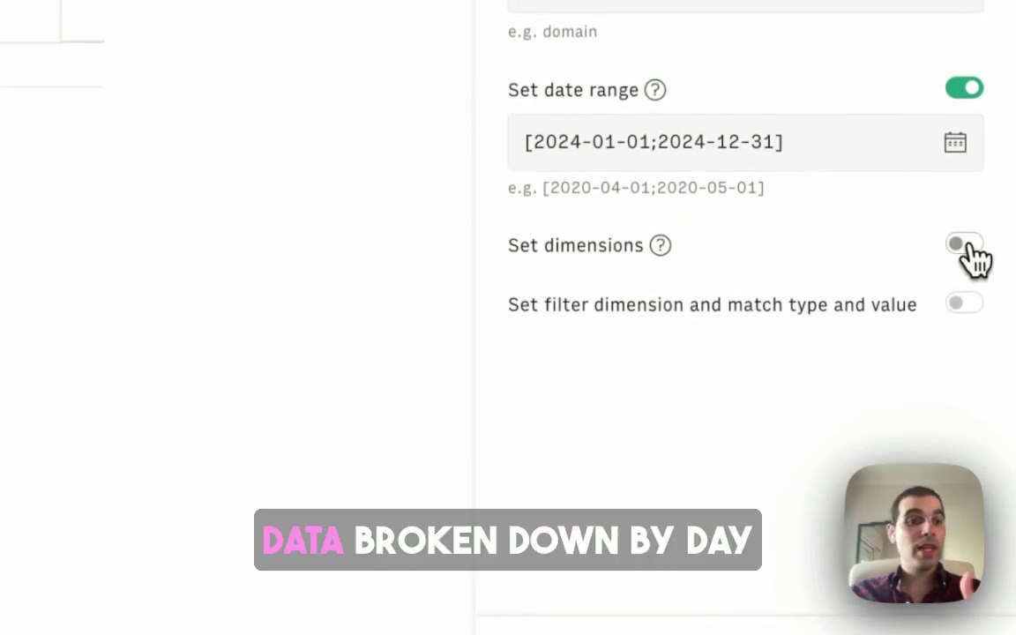
click(967, 247)
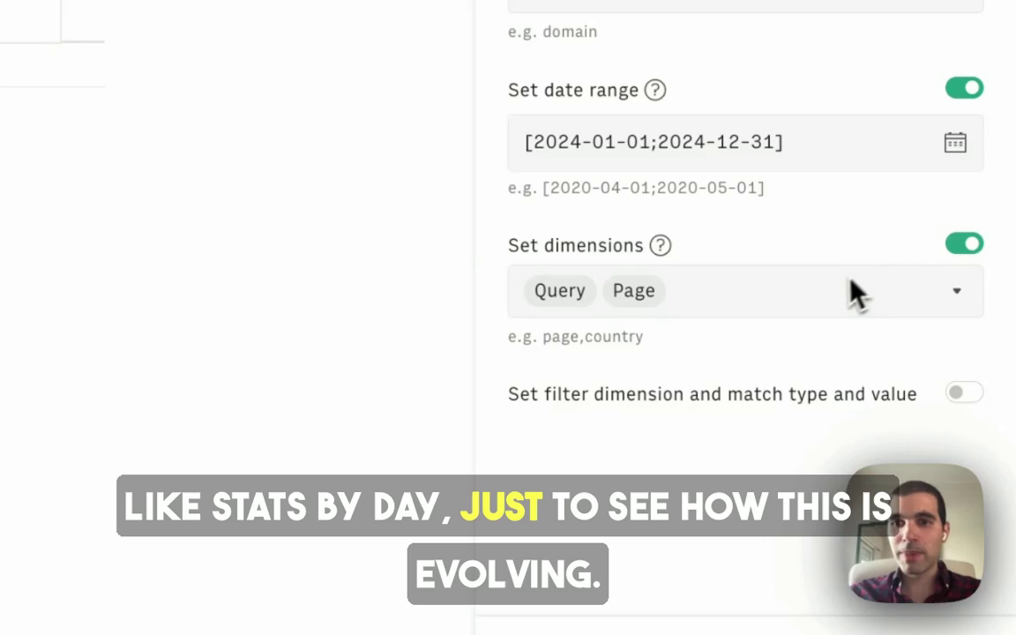
click(835, 309)
key(BackSpace)
key(BackSpace)
text(date)
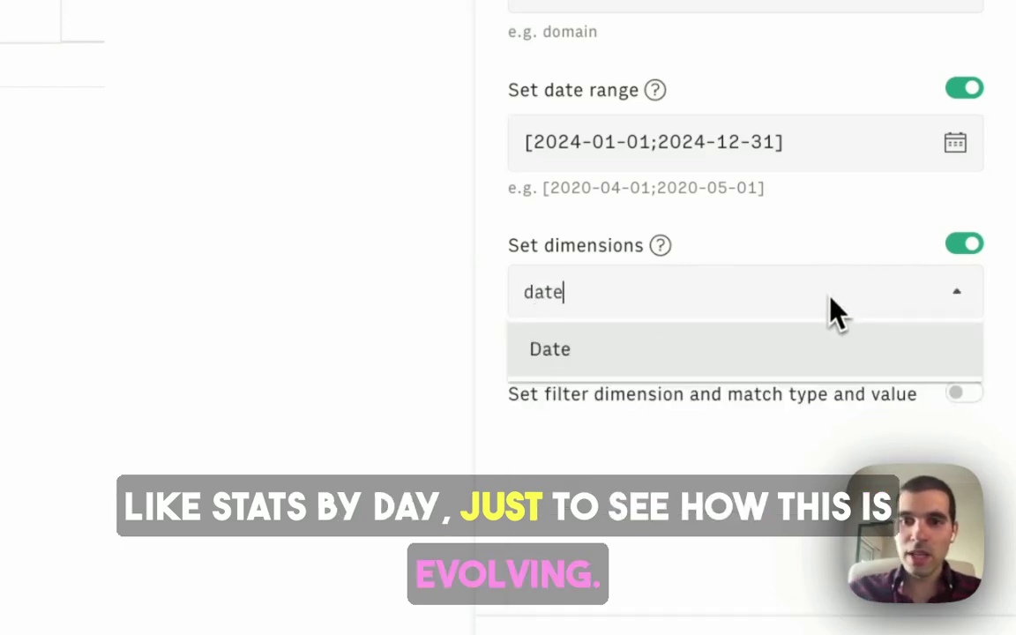
click(628, 296)
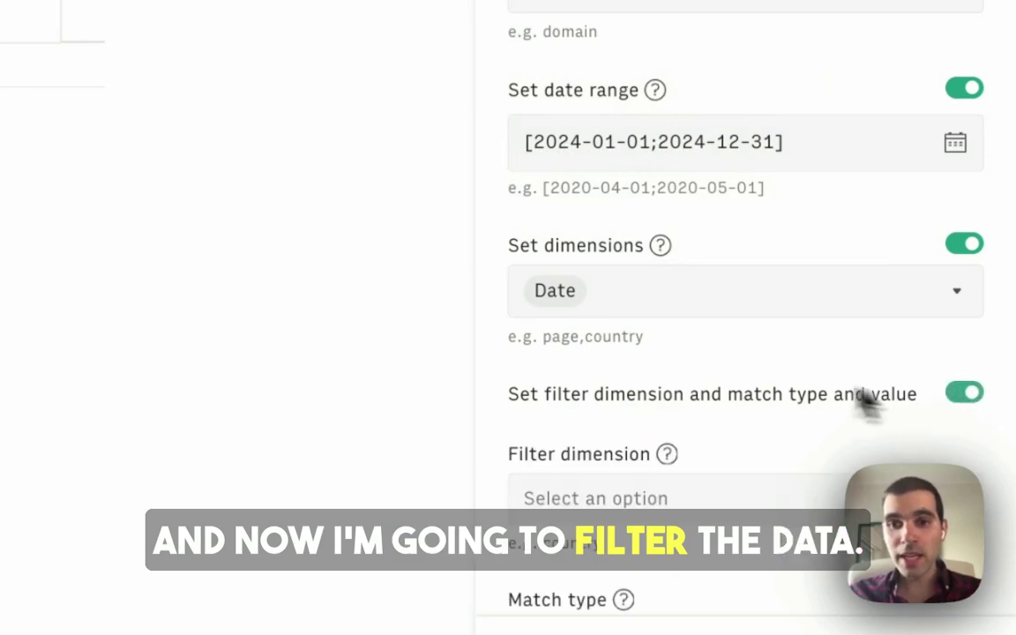
- Add a filter to the request so that Query does not contain "row"
scroll(738, 386, down, 1)
scroll(715, 318, down, 1)
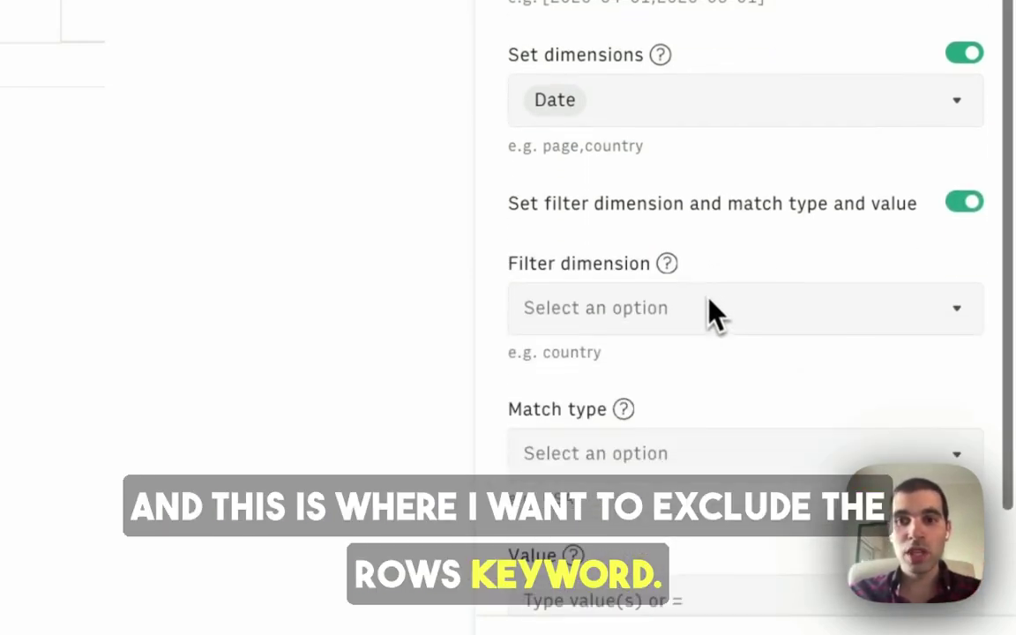
click(670, 307)
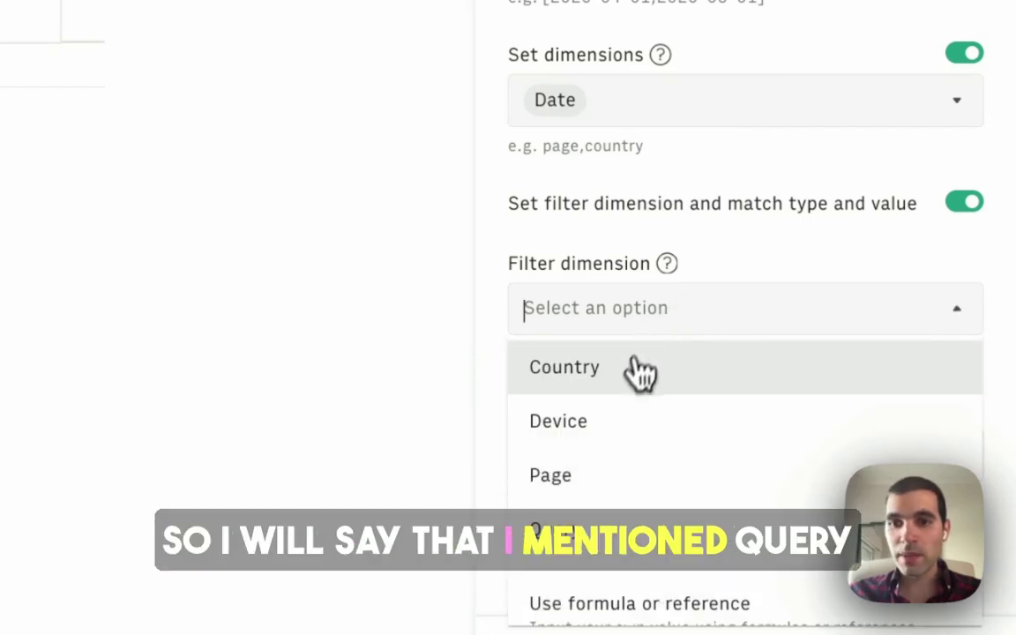
click(635, 530)
scroll(706, 133, down, 1)
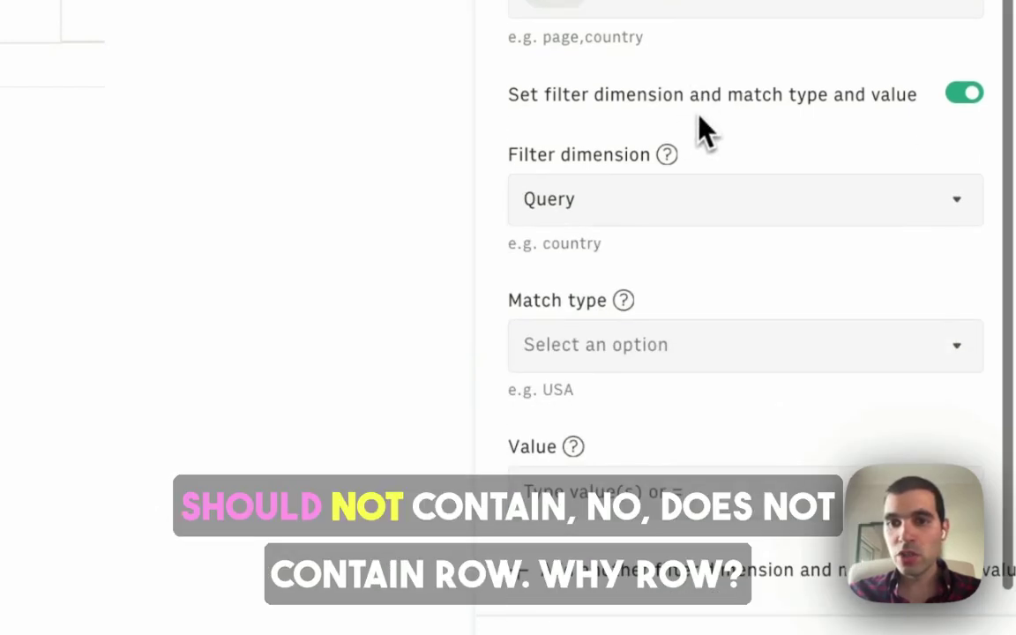
click(697, 340)
scroll(639, 446, down, 2)
click(622, 472)
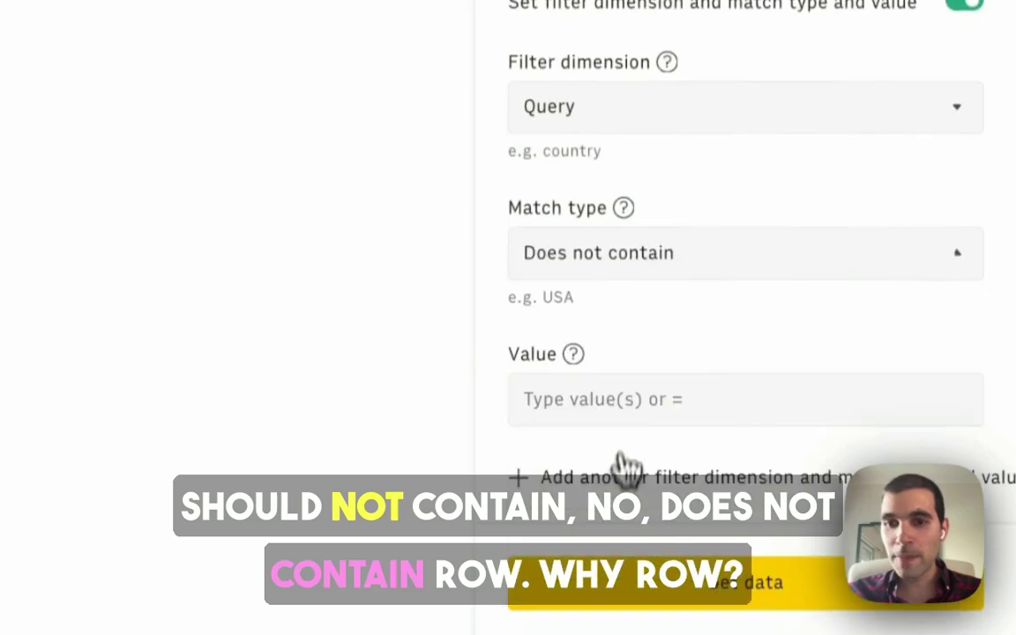
click(613, 377)
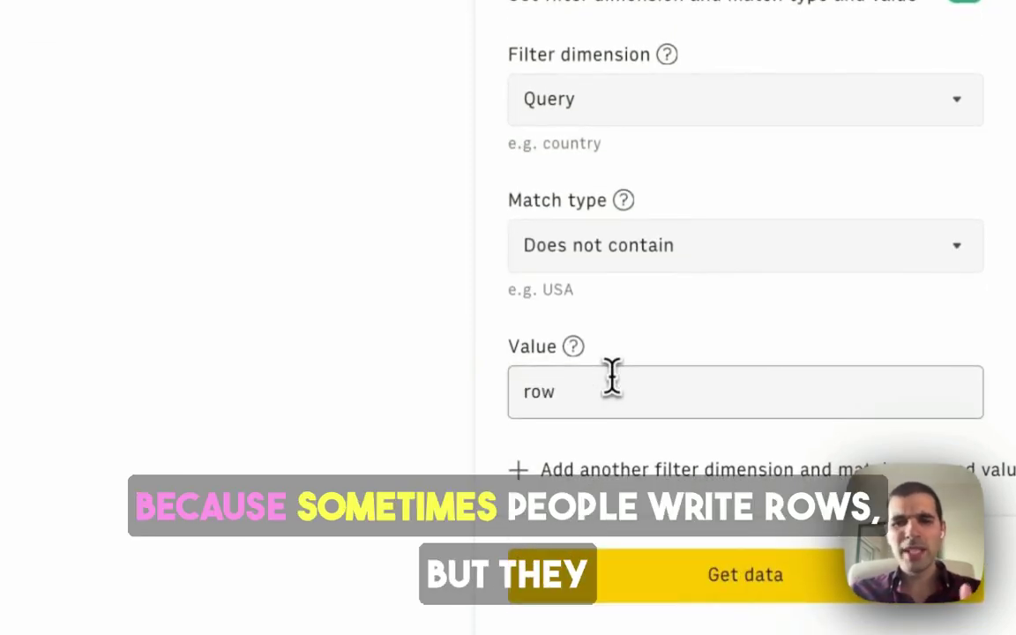
text(s)
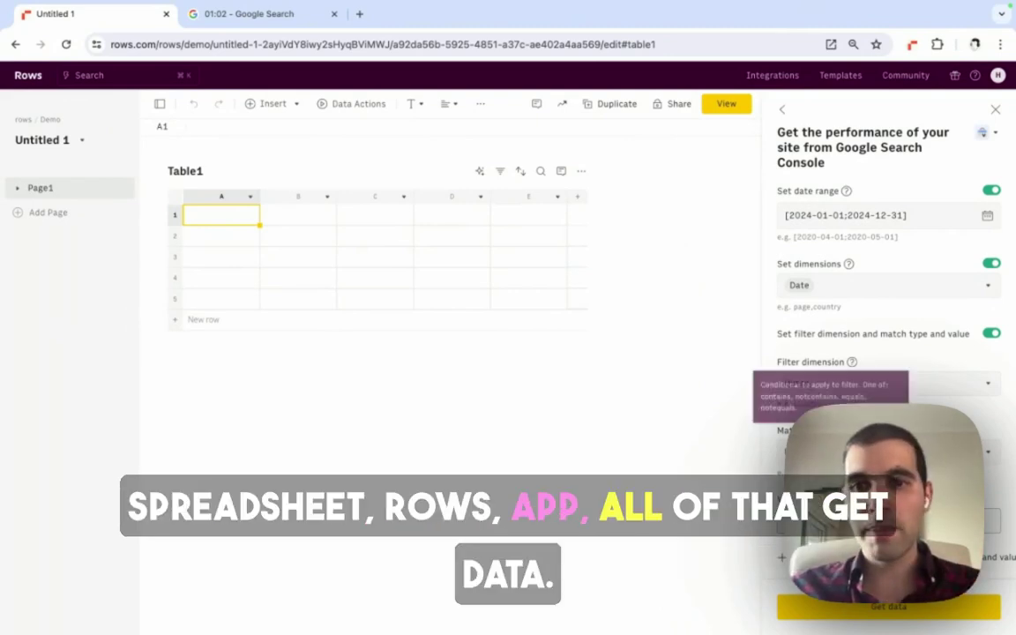
- Fetch the data into a Data Table and schedule it to refresh every day at 08:05
click(888, 606)
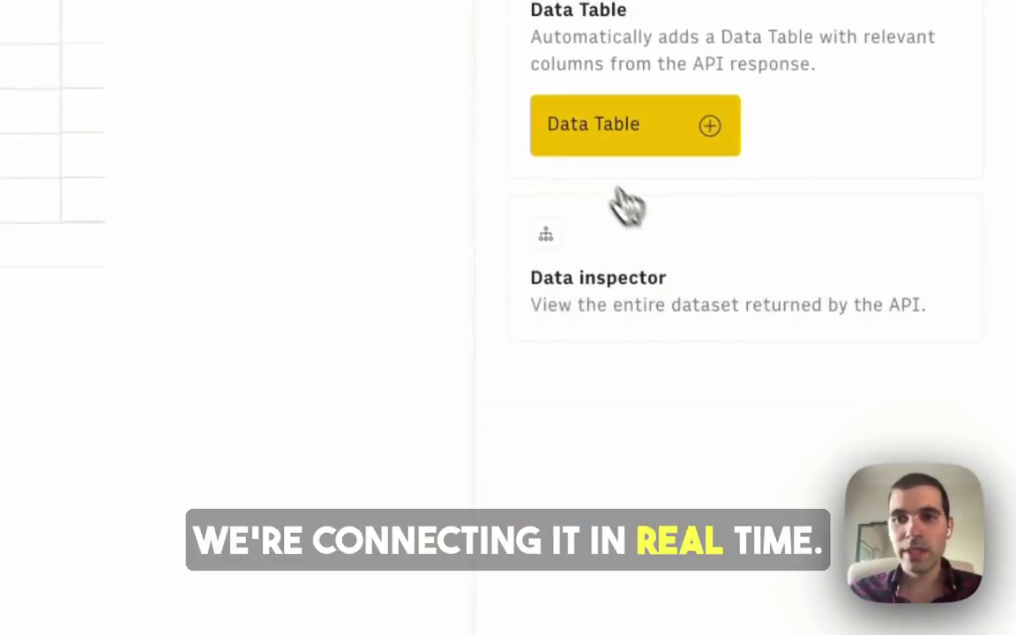
click(612, 145)
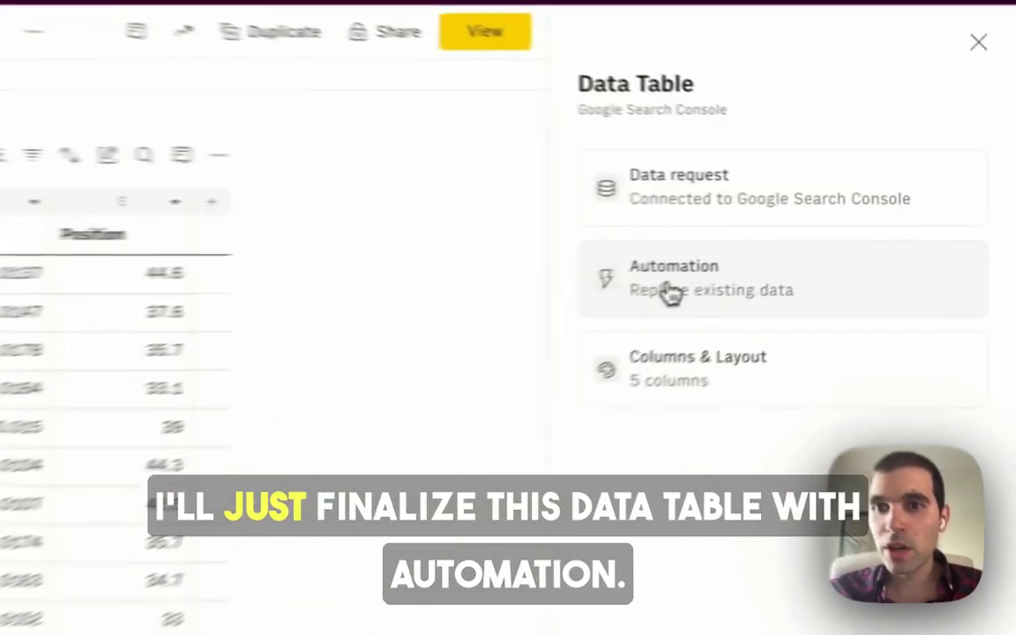
click(828, 247)
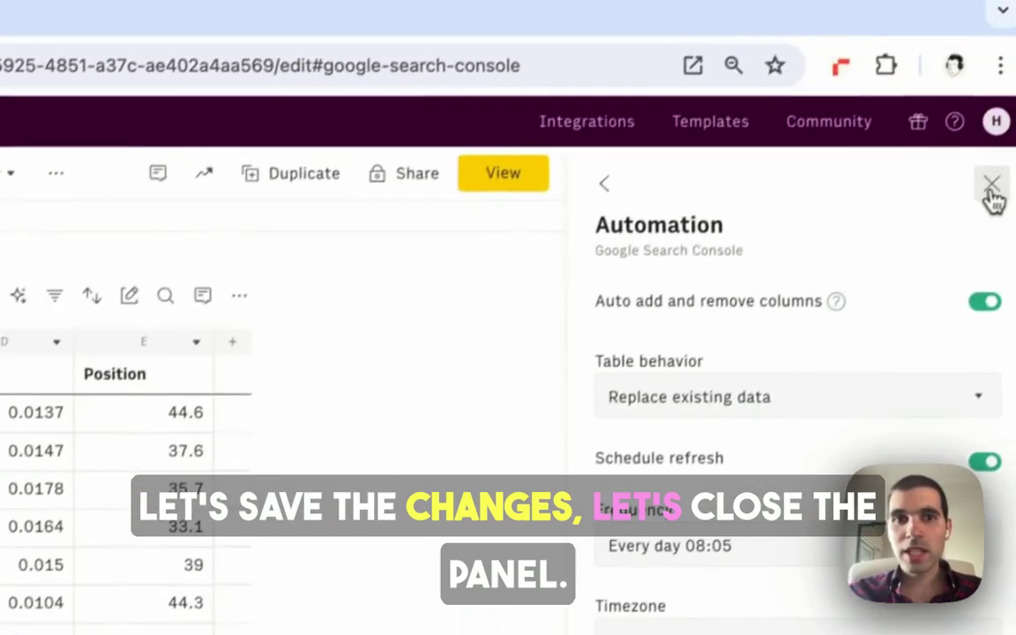
click(989, 181)
mouse_move(235, 228)
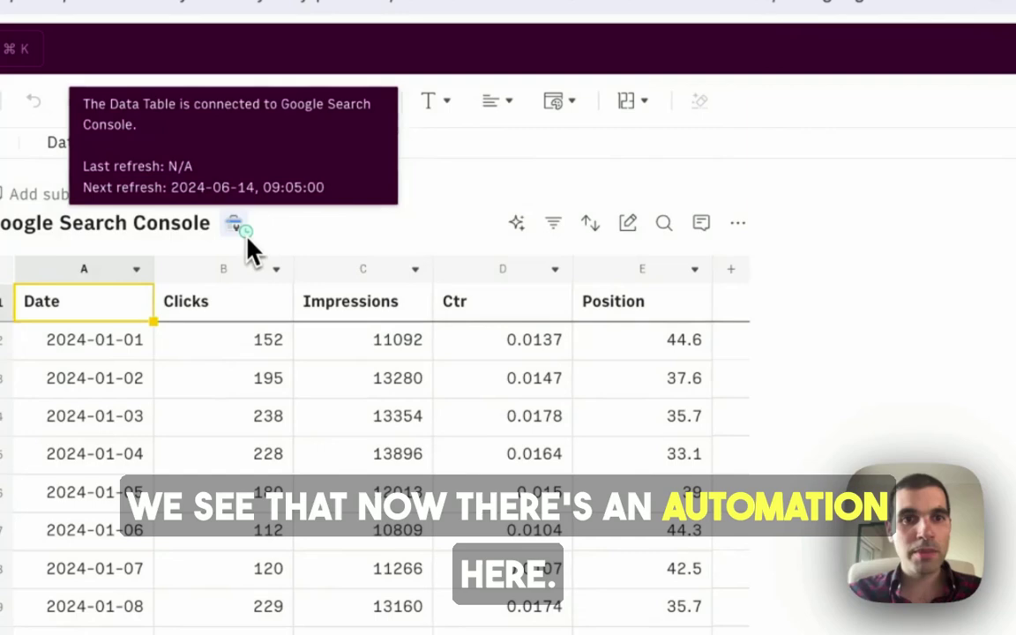
click(285, 453)
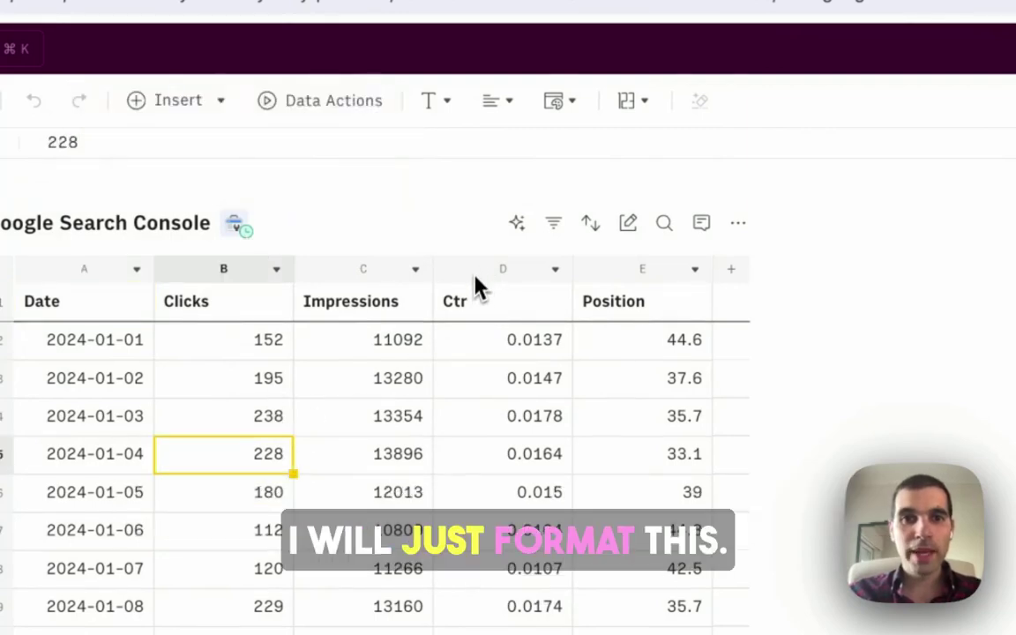
- Format the Ctr column as a percentage
click(472, 271)
key(super+k)
text(pe)
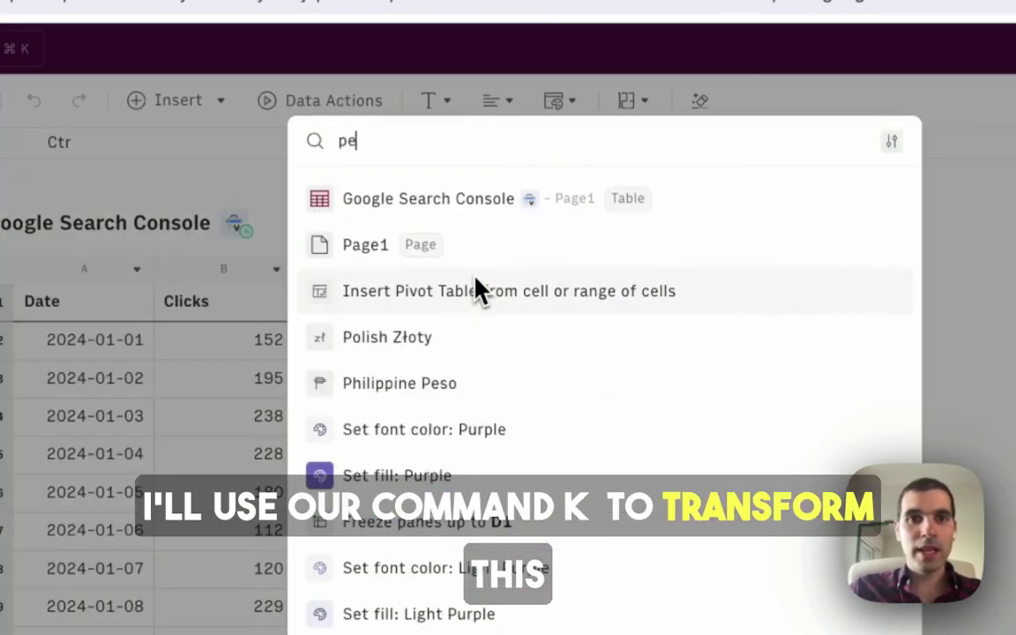
text(rcen)
key(Return)
- Format the Clicks and Impressions columns as numbers with separators and no decimal places
scroll(476, 283, down, 2)
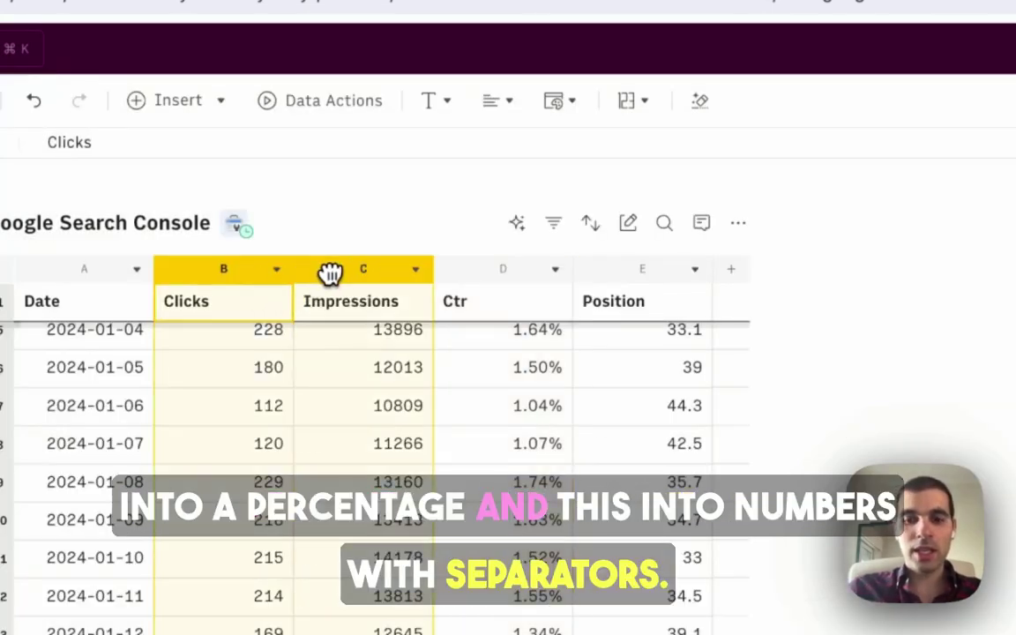
key(super+k)
text(sepa)
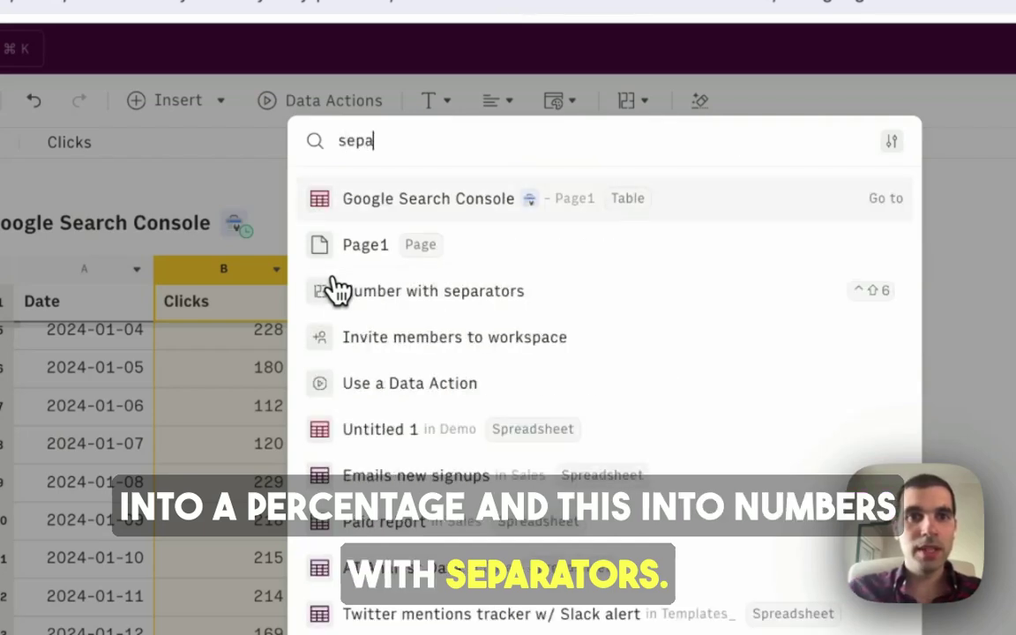
click(407, 219)
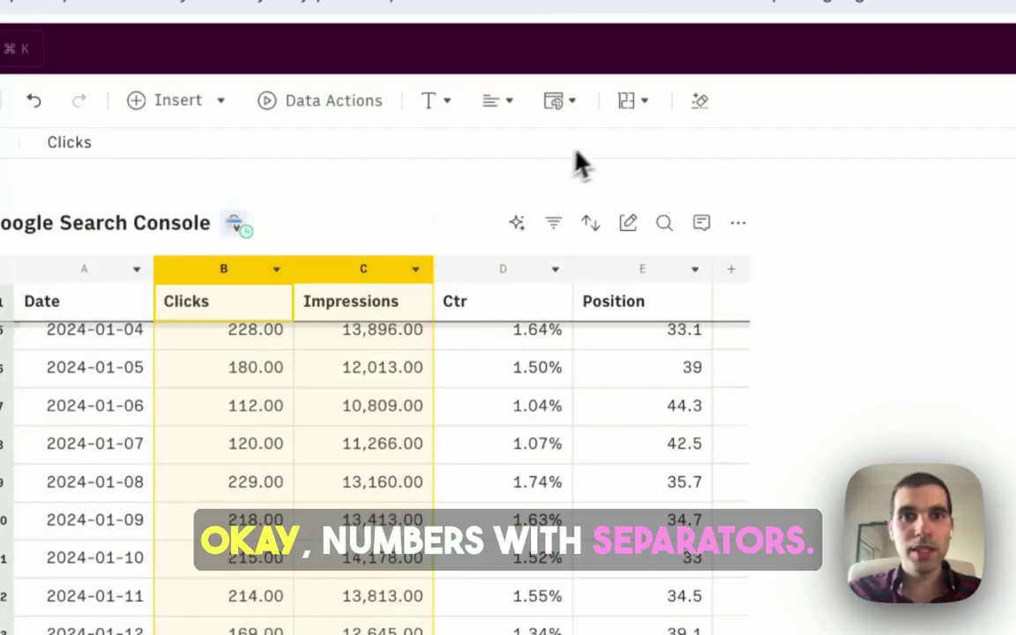
click(629, 113)
click(764, 489)
click(764, 490)
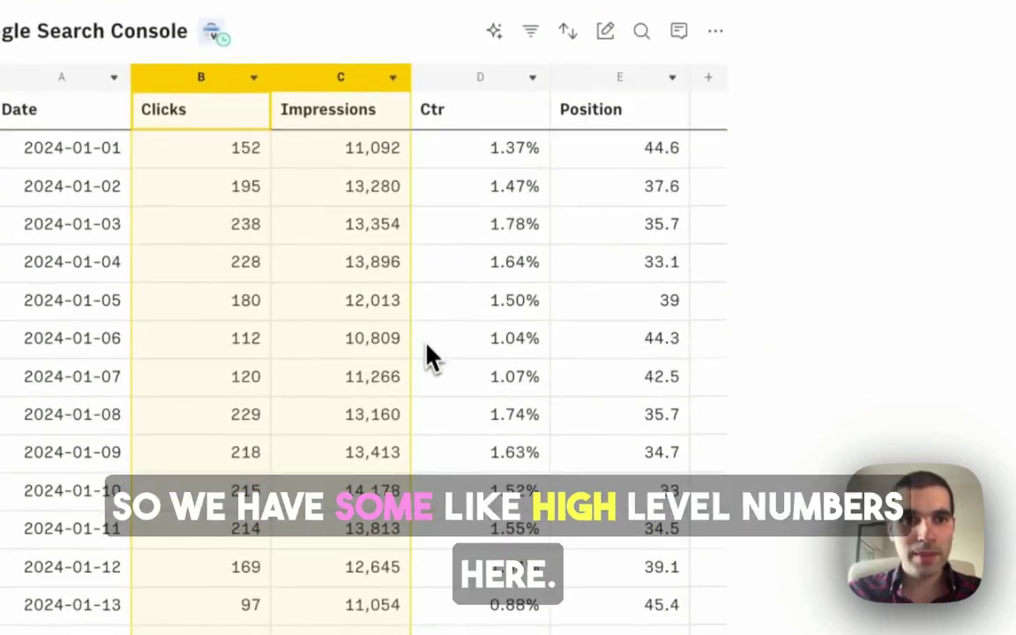
- Look through the daily rows to compare weekday and weekend search figures
click(401, 215)
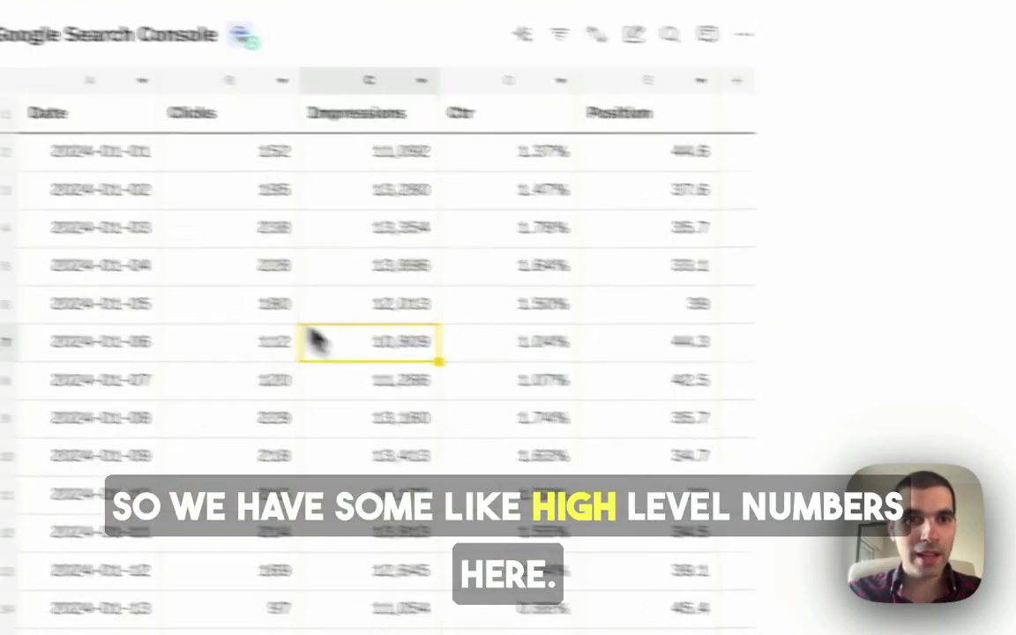
scroll(401, 327, down, 15)
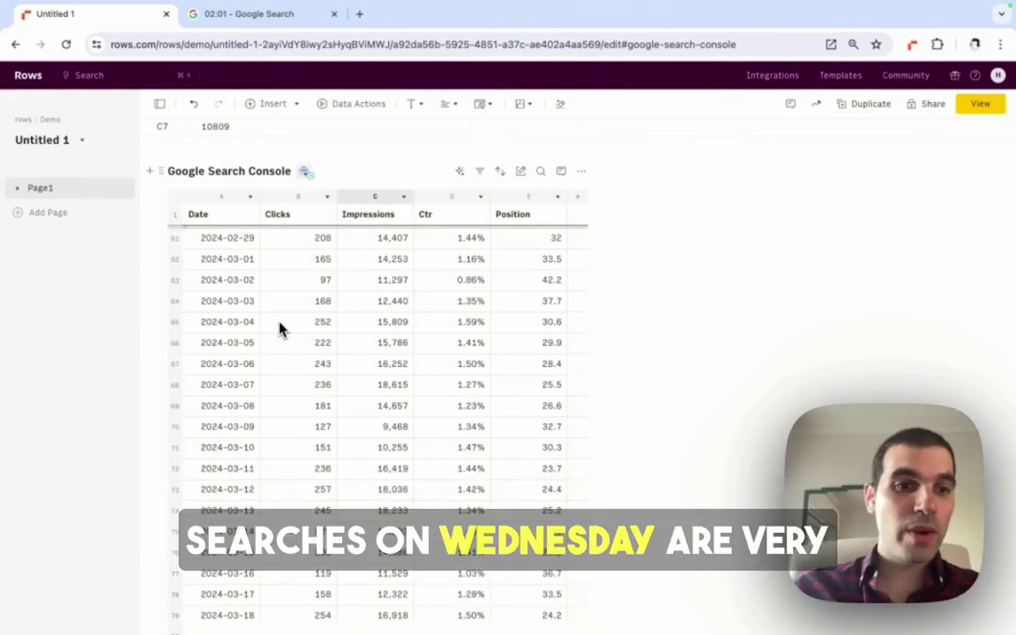
scroll(276, 329, up, 12)
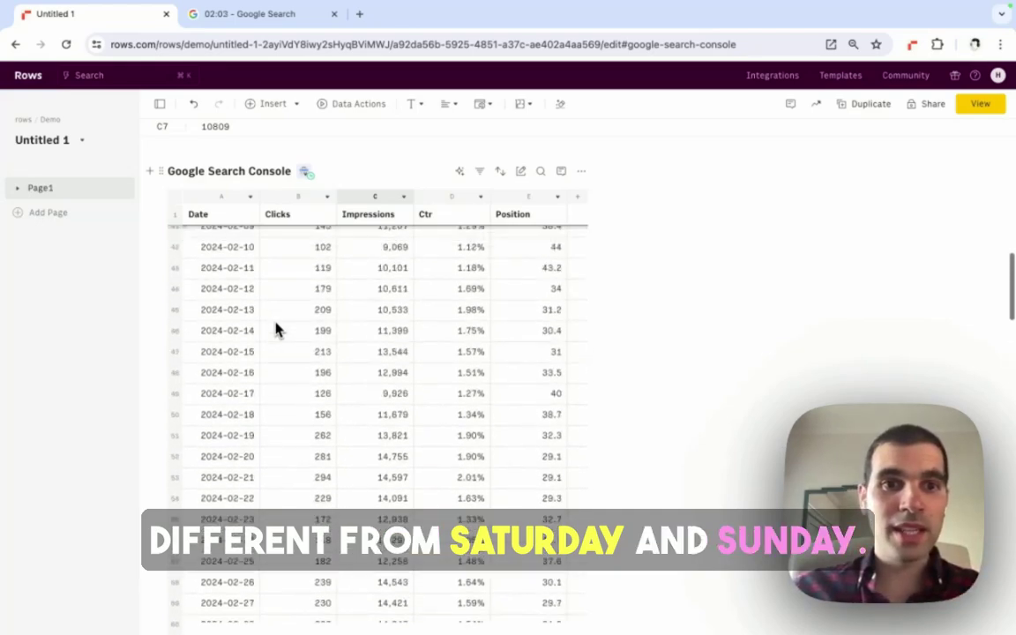
- Rename the Date column header to Week
scroll(276, 329, up, 5)
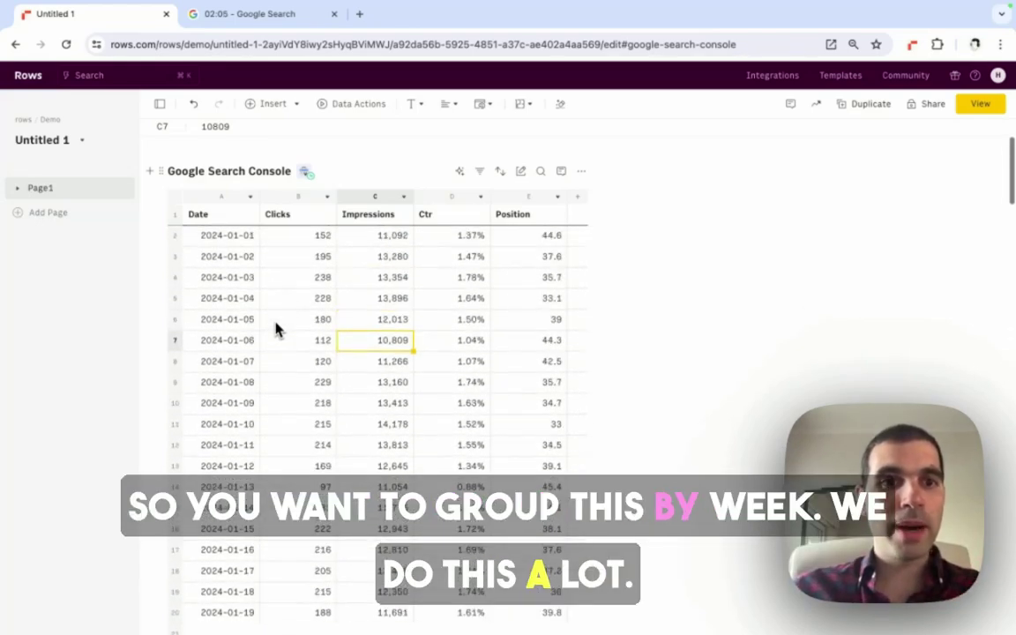
click(189, 211)
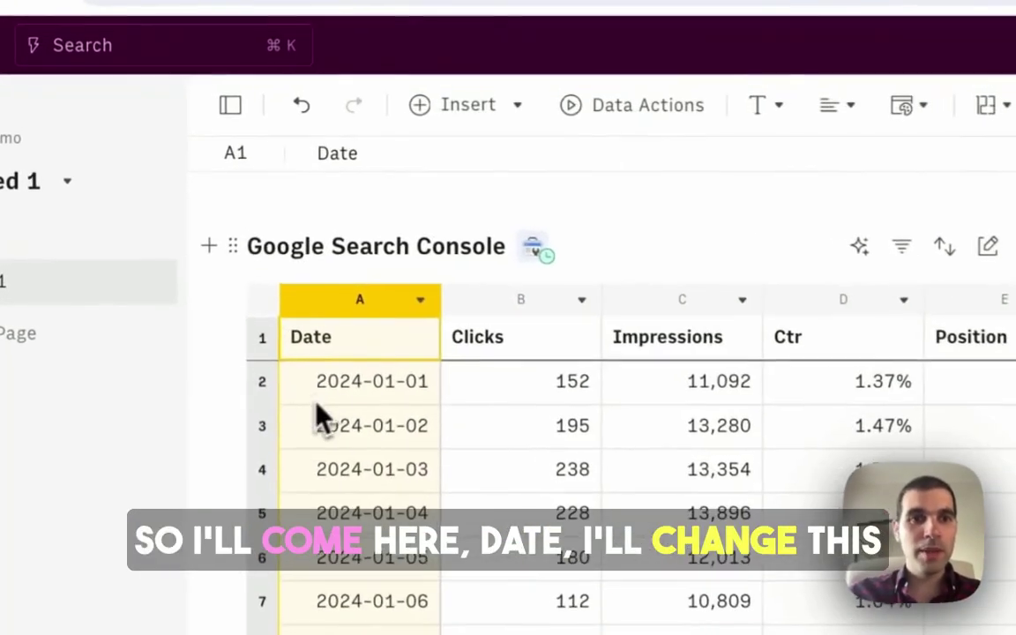
click(344, 366)
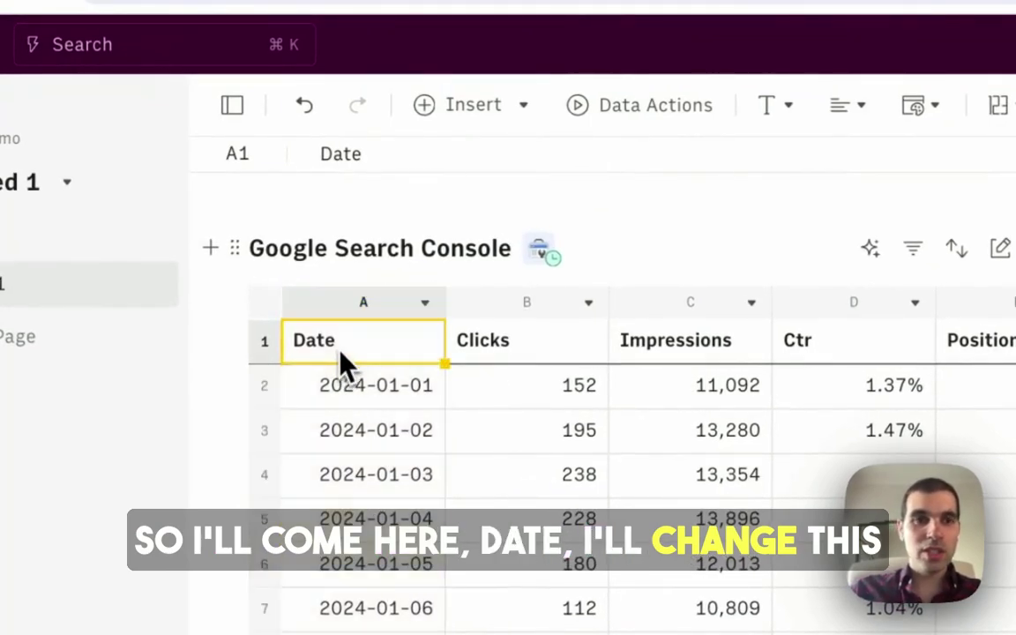
text(Week)
key(Return)
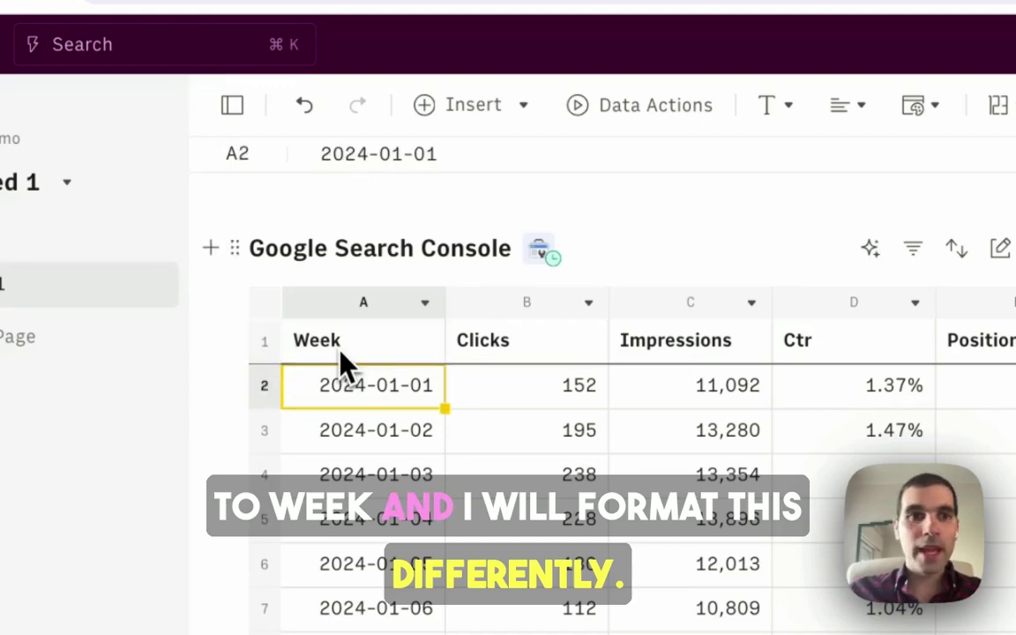
click(344, 316)
click(998, 106)
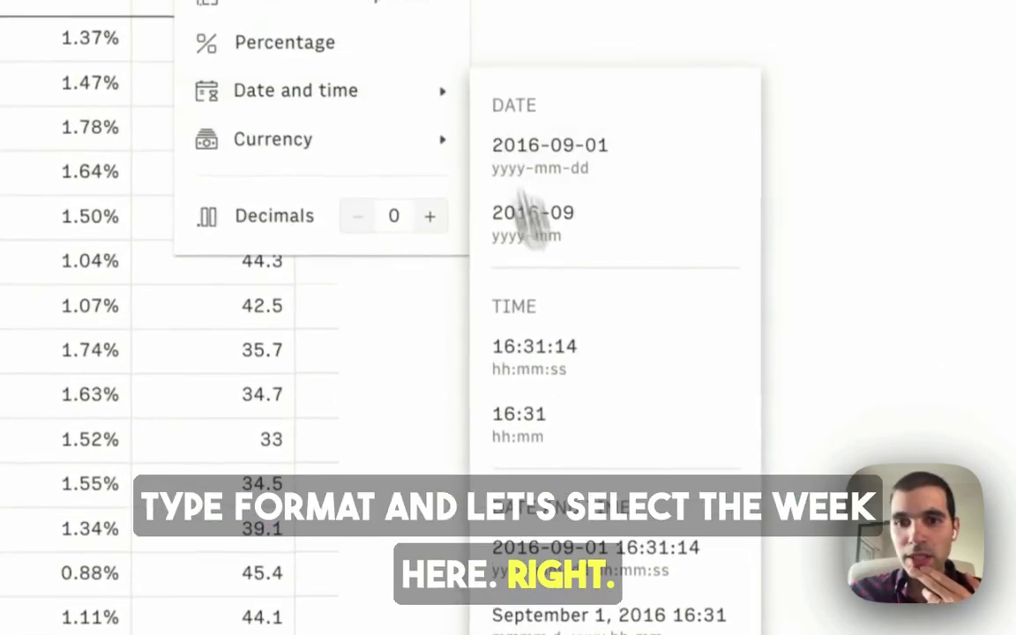
click(601, 634)
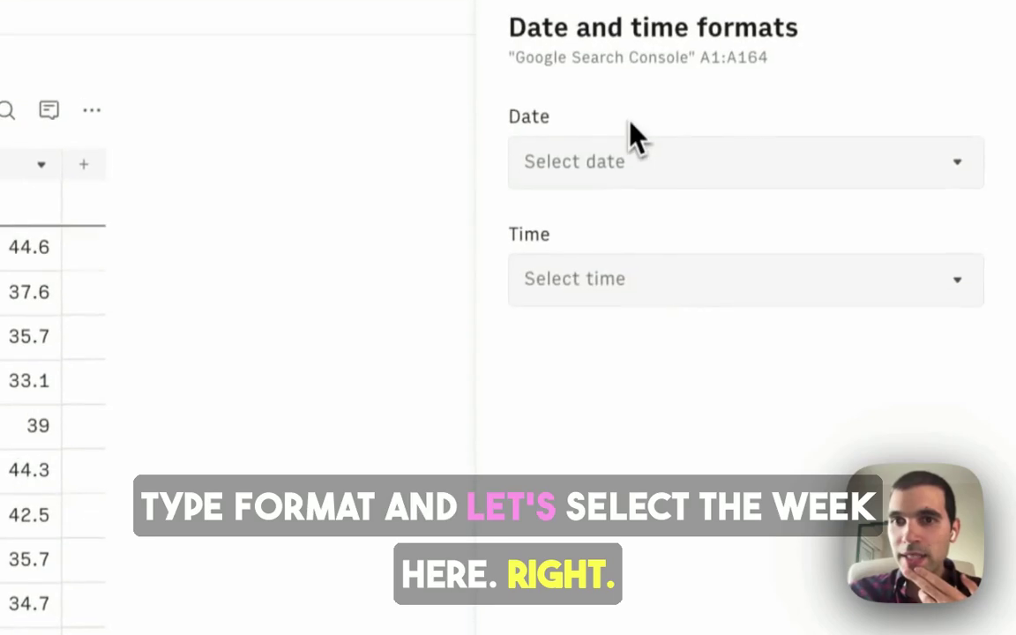
click(635, 104)
scroll(609, 344, down, 5)
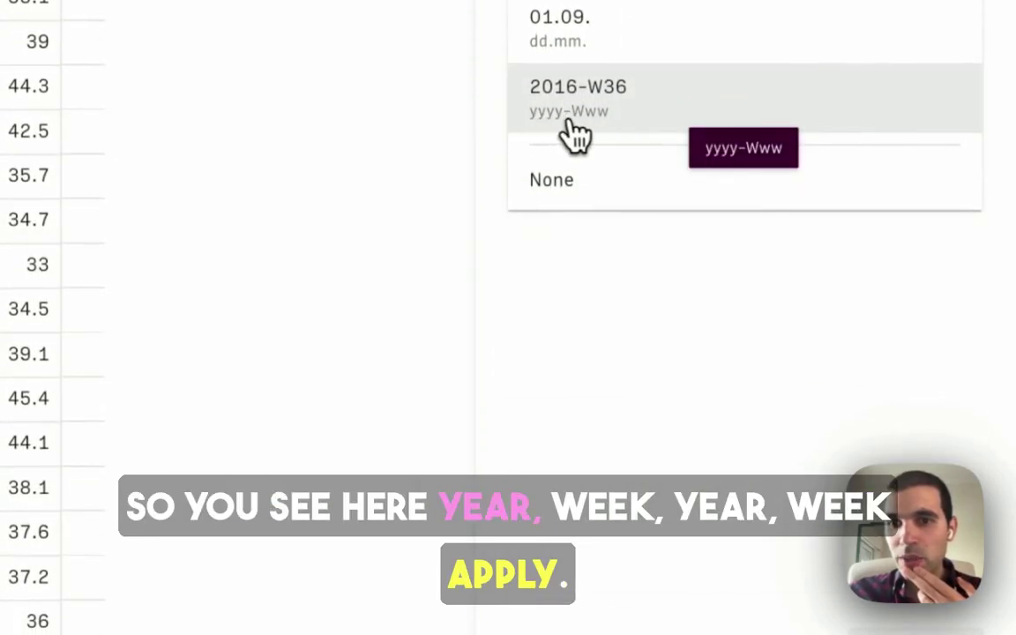
click(575, 133)
click(918, 617)
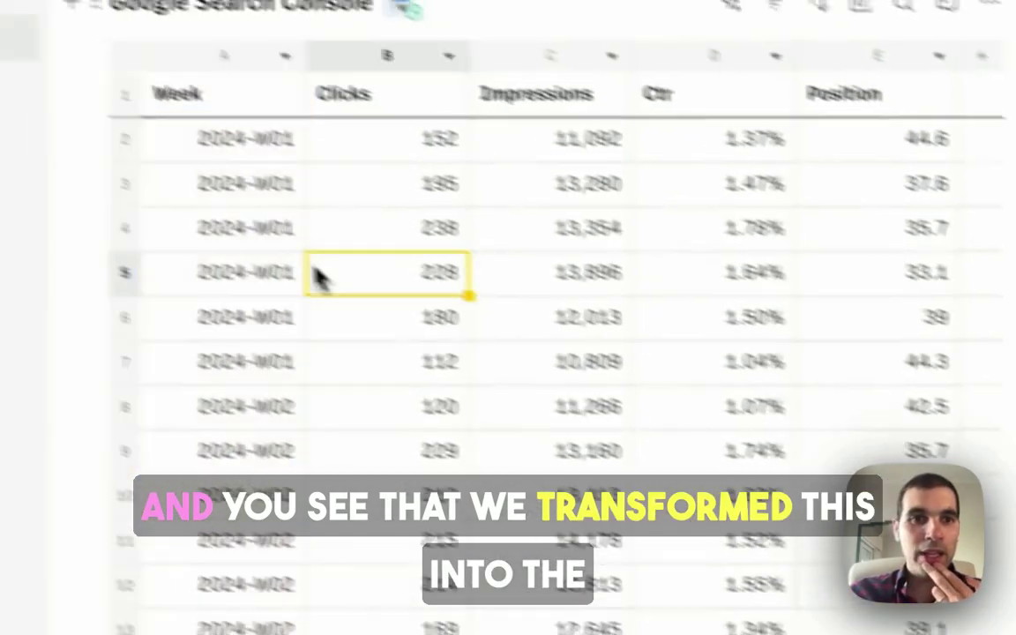
- Rename the Google Search Console table to "Daily stats non branded keywords"
scroll(333, 268, down, 10)
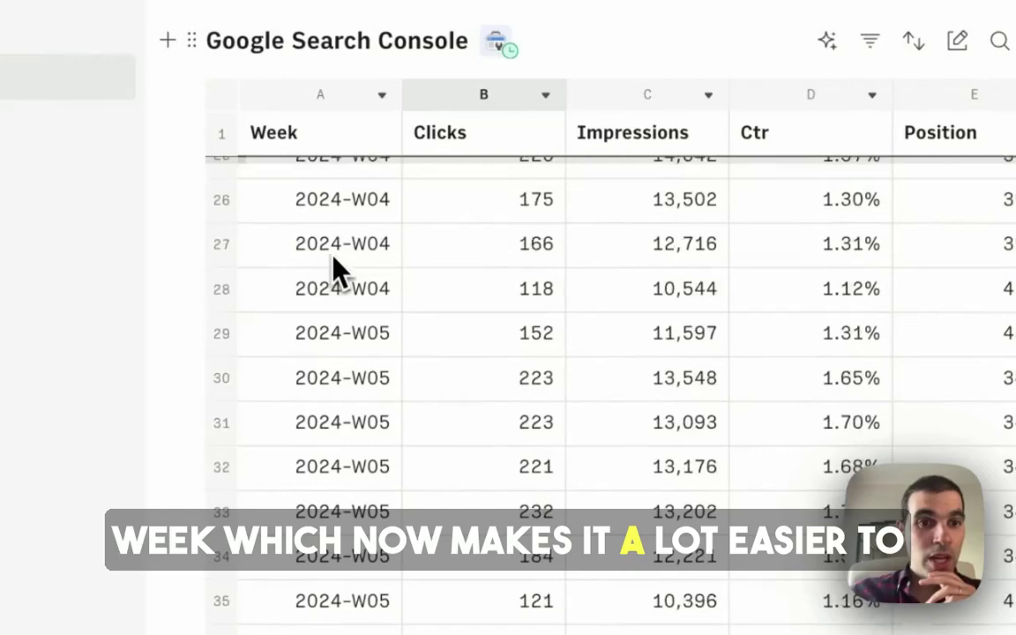
scroll(333, 267, down, 15)
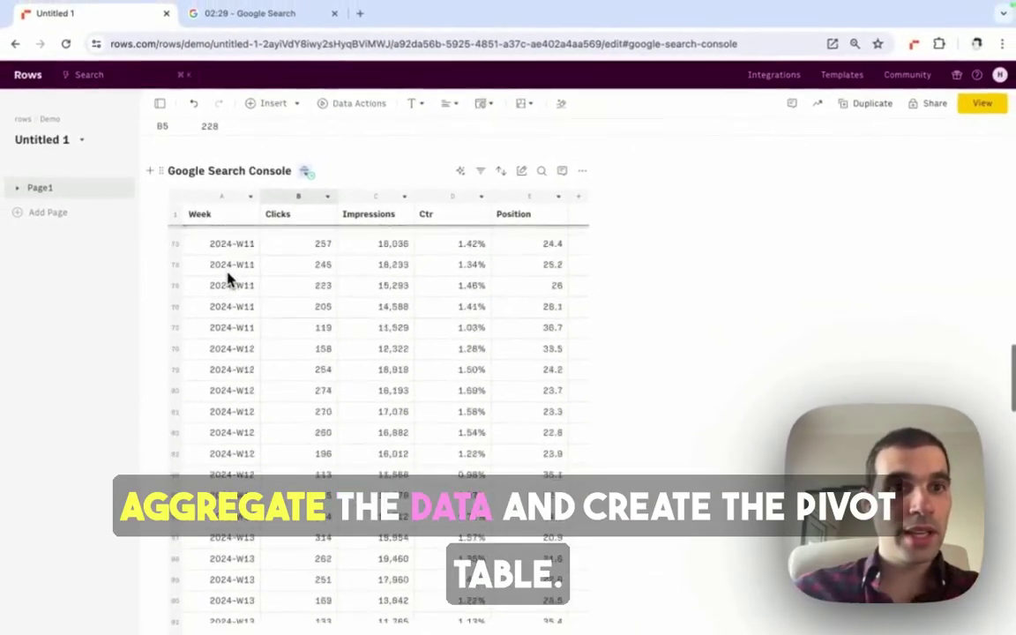
scroll(227, 279, down, 8)
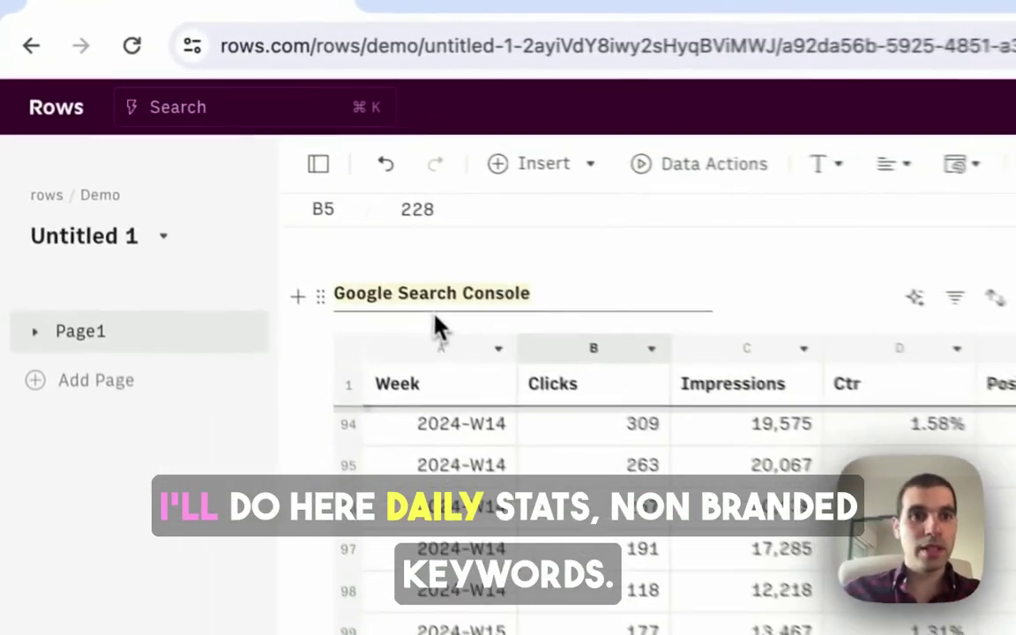
text(Daily stat)
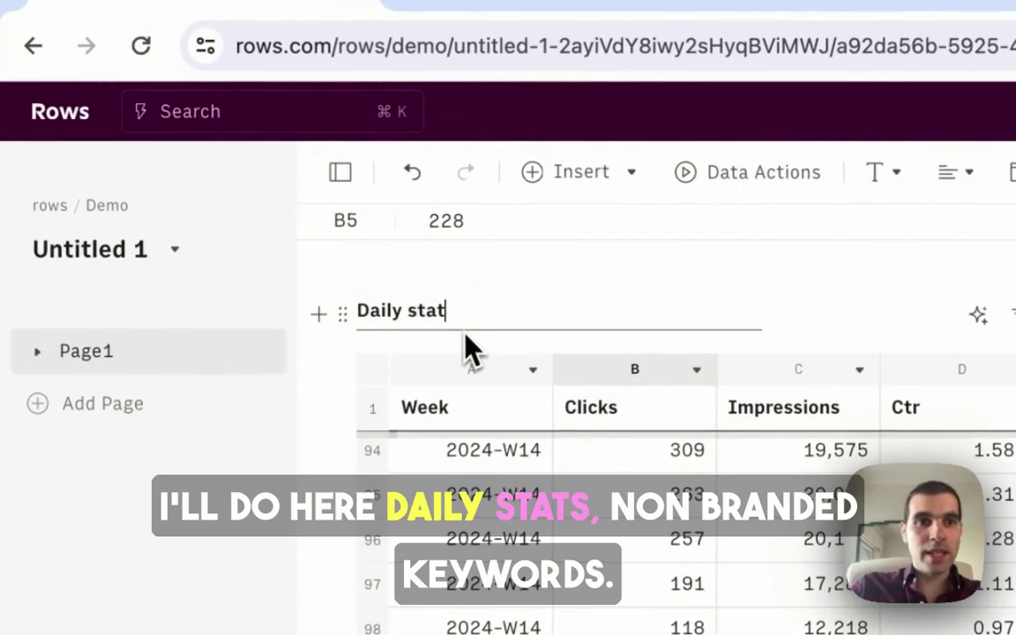
text(s non branded ke)
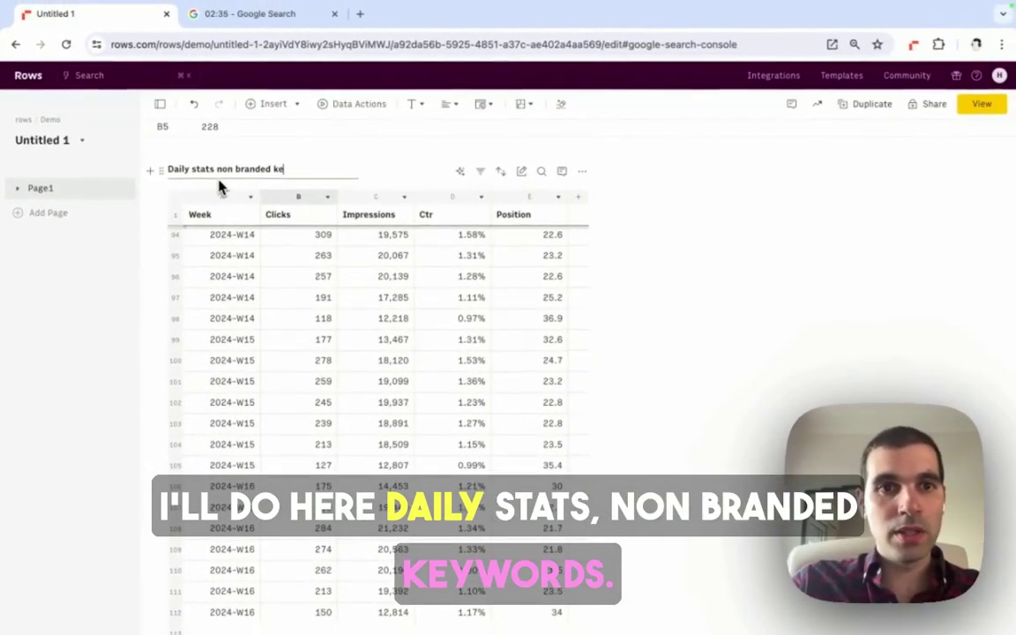
text(ywords)
key(Return)
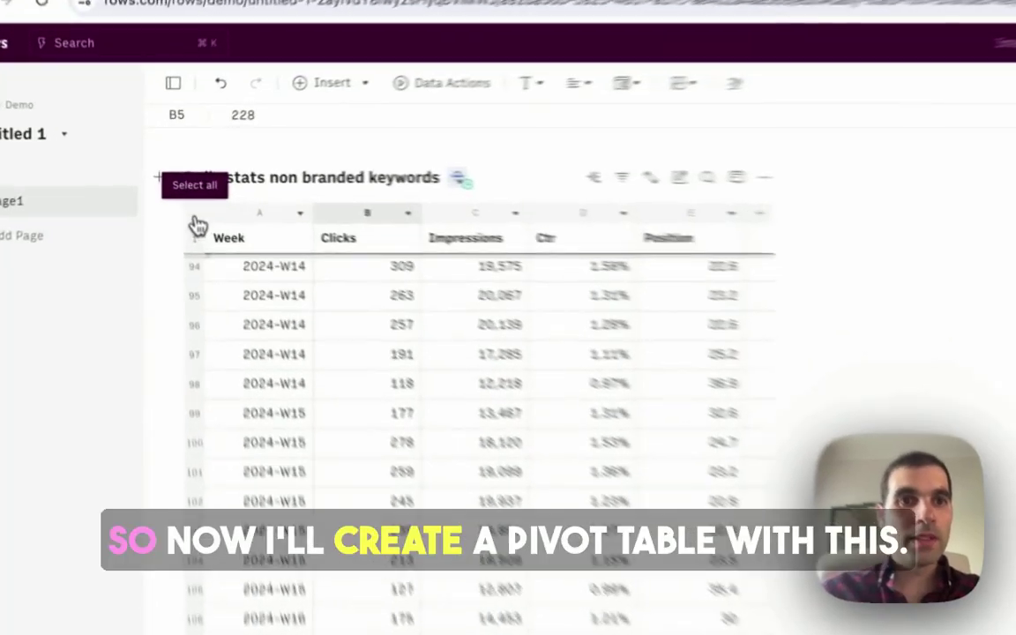
- Insert a pivot table based on the whole daily stats table, with Week as its rows
click(196, 221)
click(342, 87)
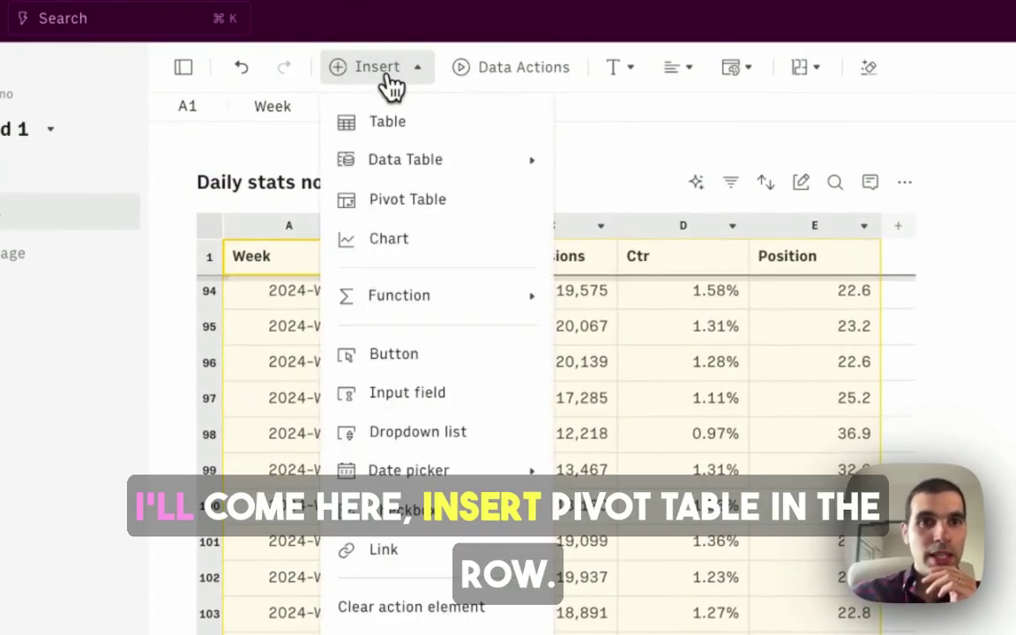
click(394, 201)
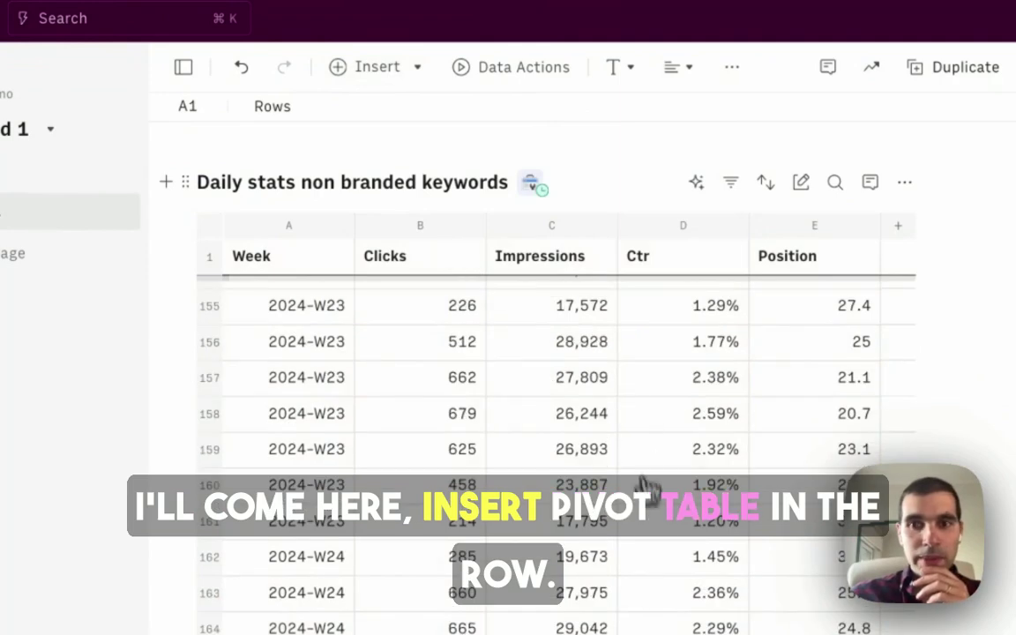
click(764, 129)
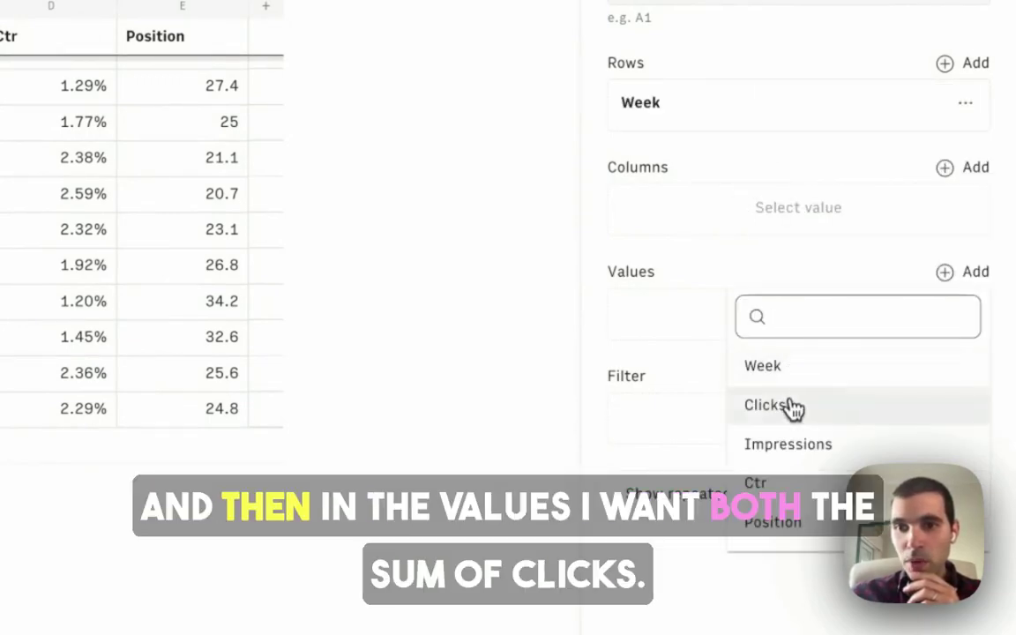
- Add the SUM of Clicks and the AVERAGE of Position as the pivot table's values
click(781, 405)
click(706, 368)
scroll(708, 538, down, 1)
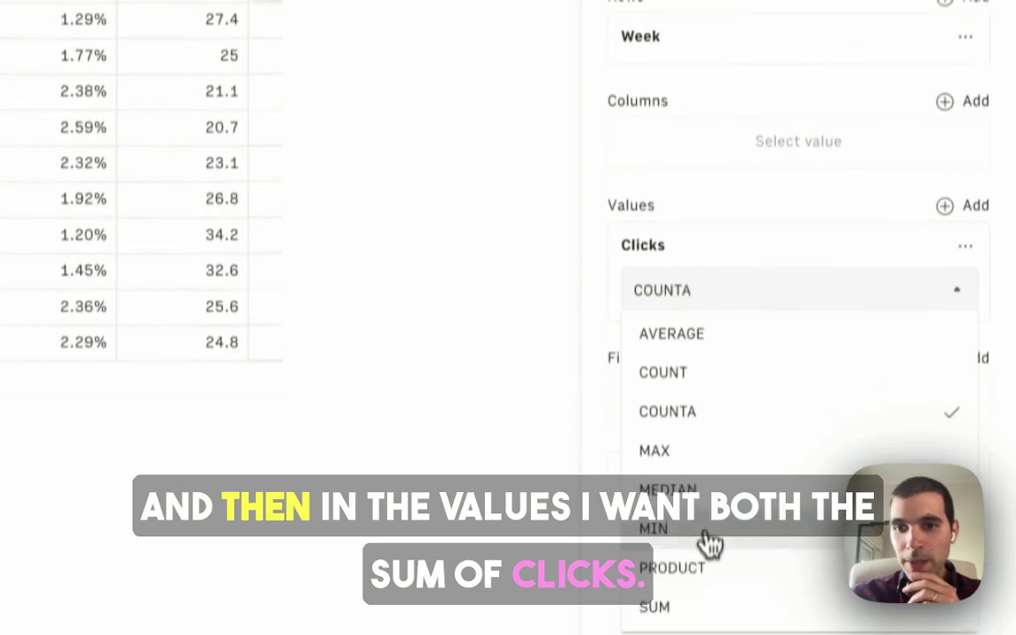
click(722, 575)
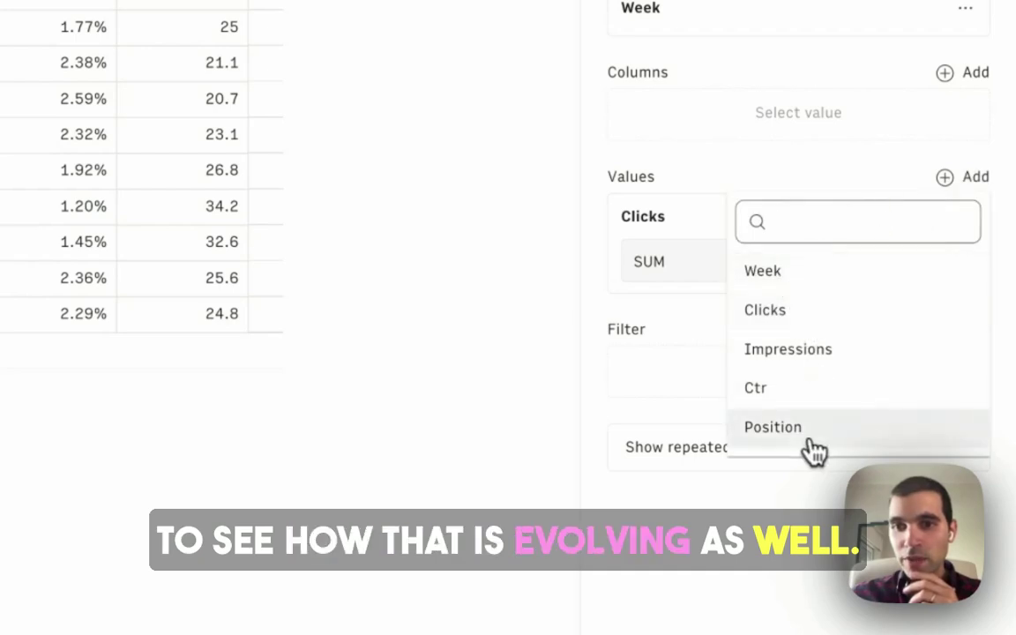
click(772, 428)
click(732, 352)
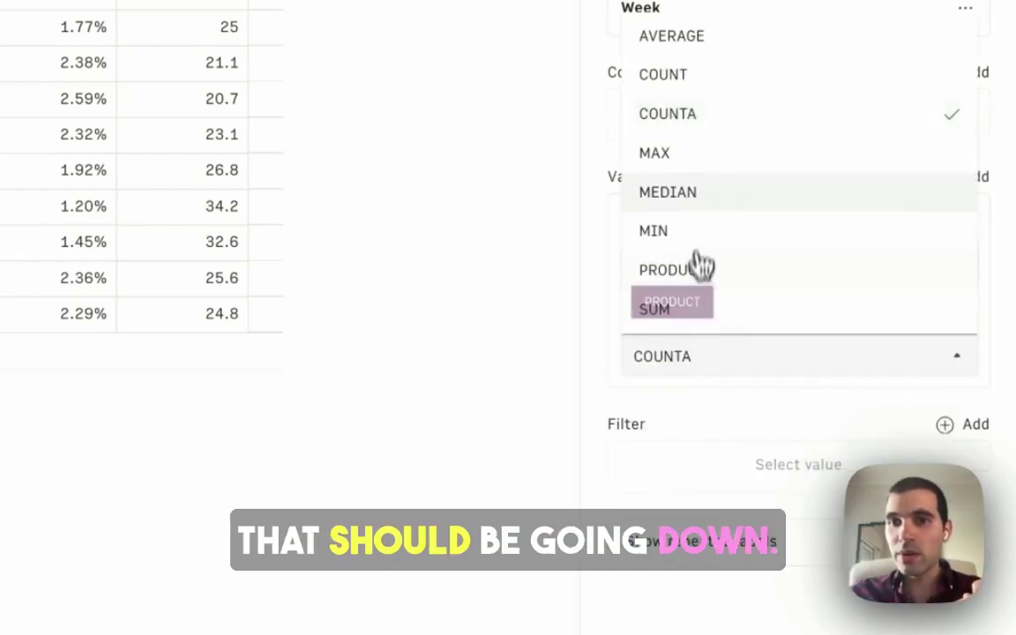
click(692, 40)
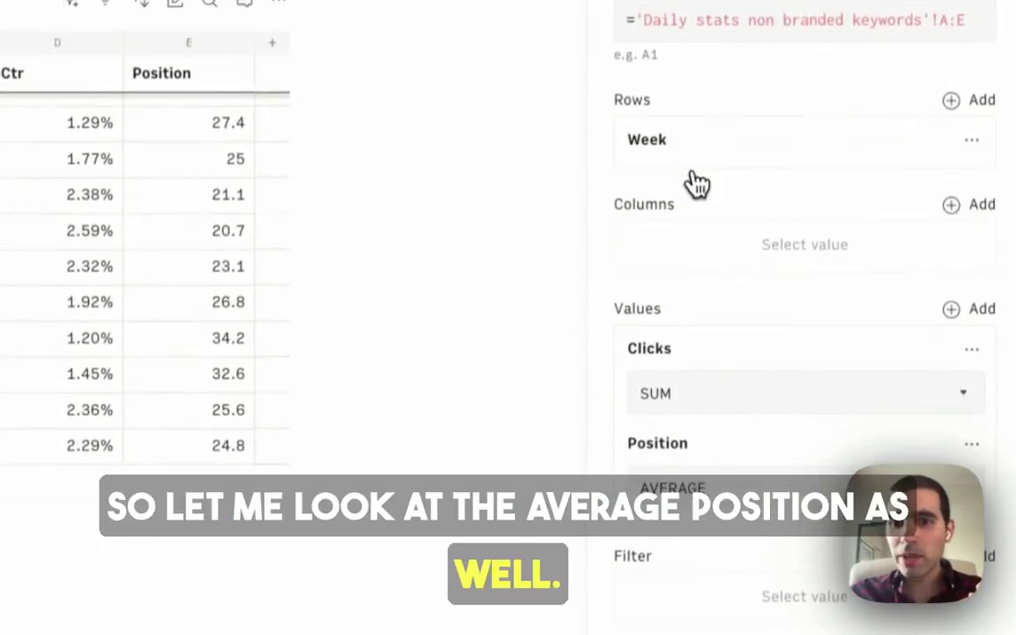
- Remove the grand totals from the pivot table's Week rows
scroll(530, 404, down, 2)
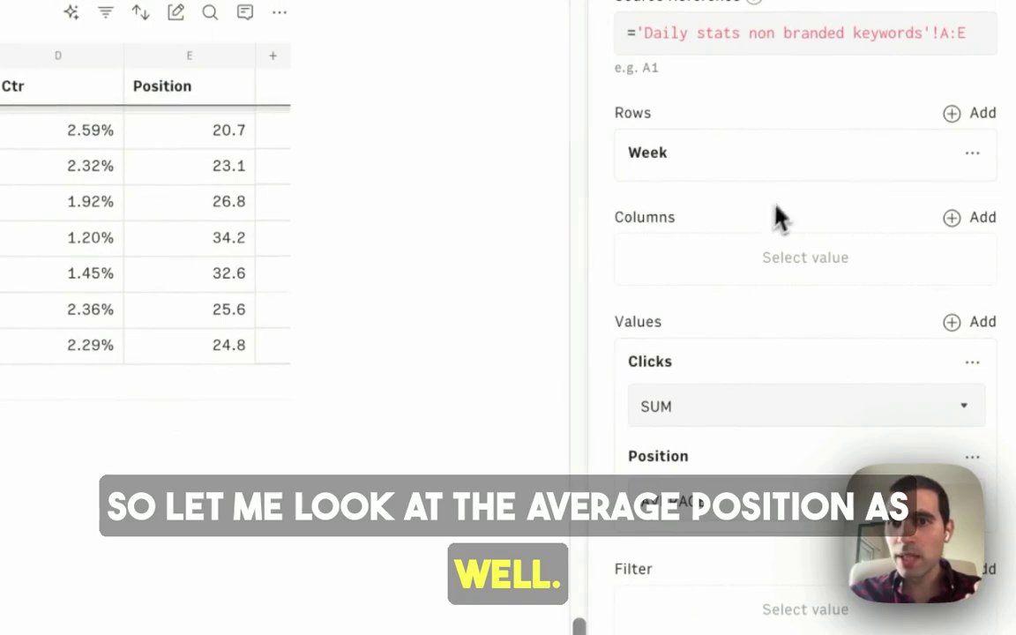
scroll(392, 458, down, 3)
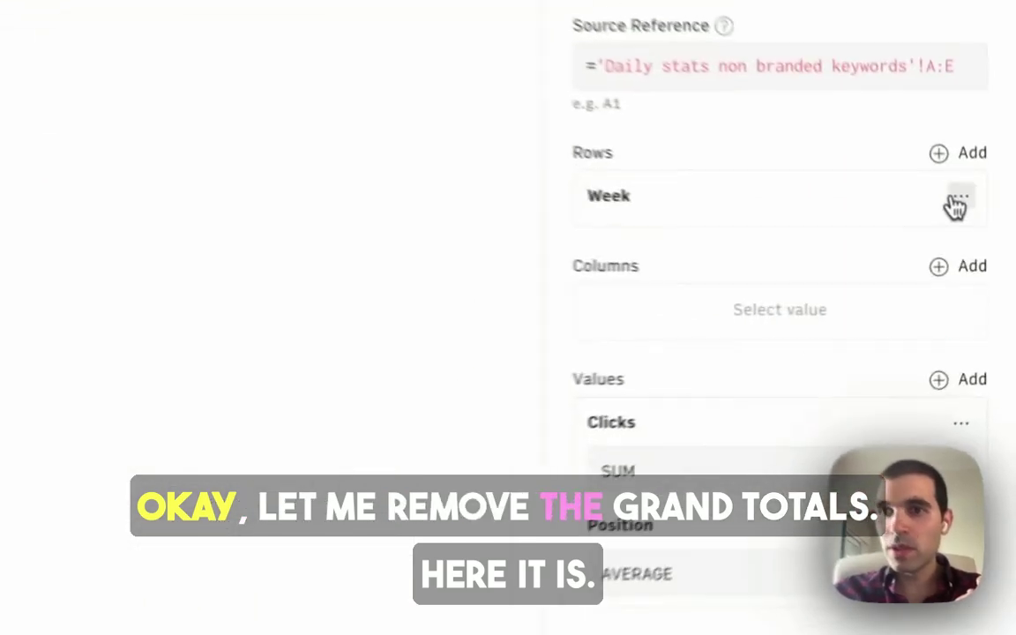
click(986, 253)
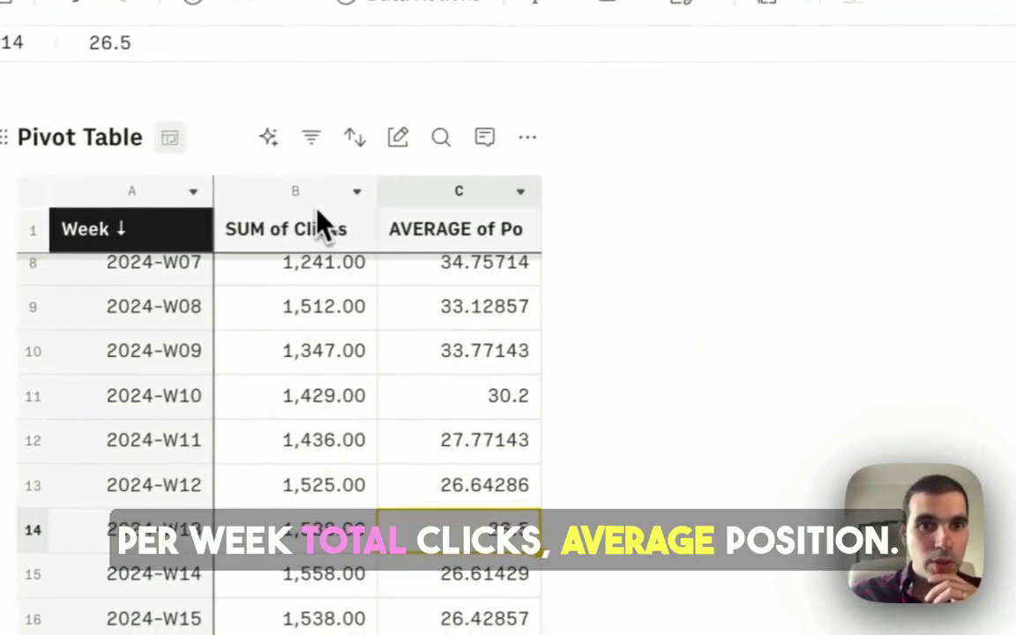
- Format the SUM of Clicks and AVERAGE of Position columns to show 0 decimals
click(322, 210)
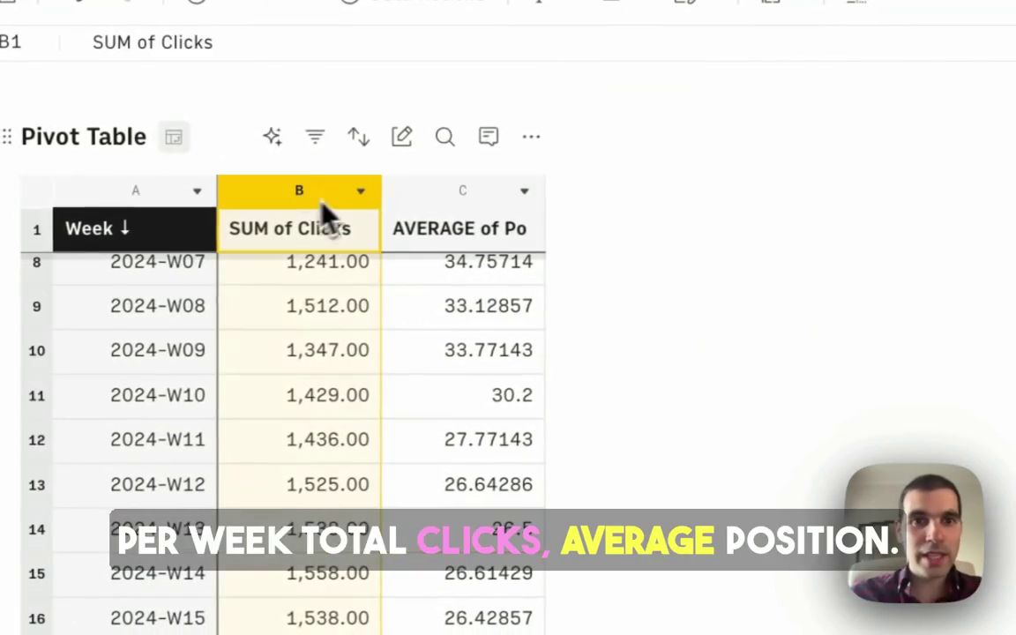
shift+click(460, 196)
click(776, 2)
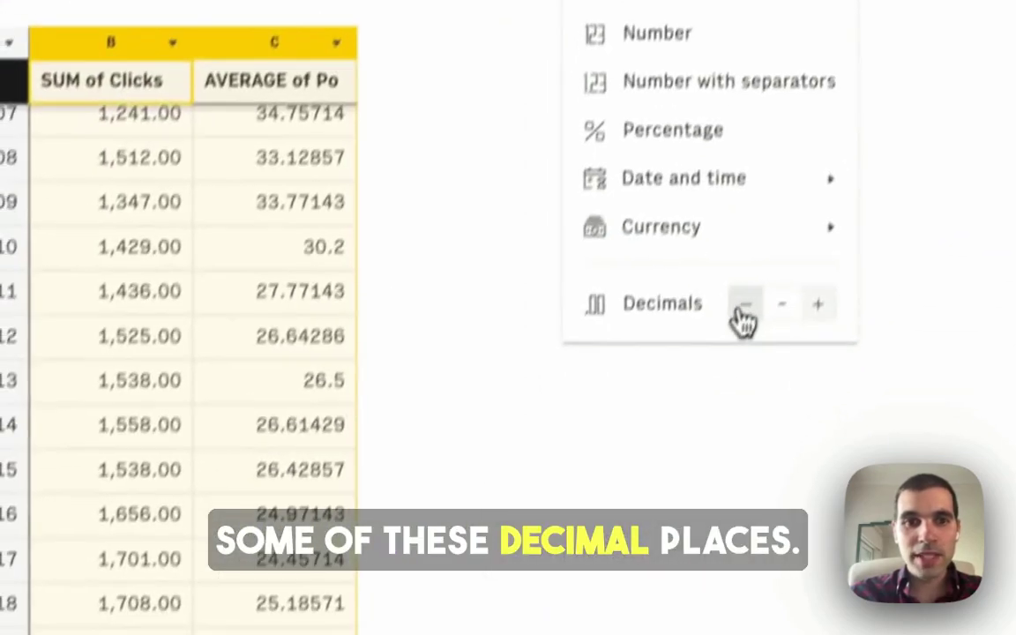
click(650, 560)
click(650, 560)
click(650, 560)
click(650, 560)
click(650, 561)
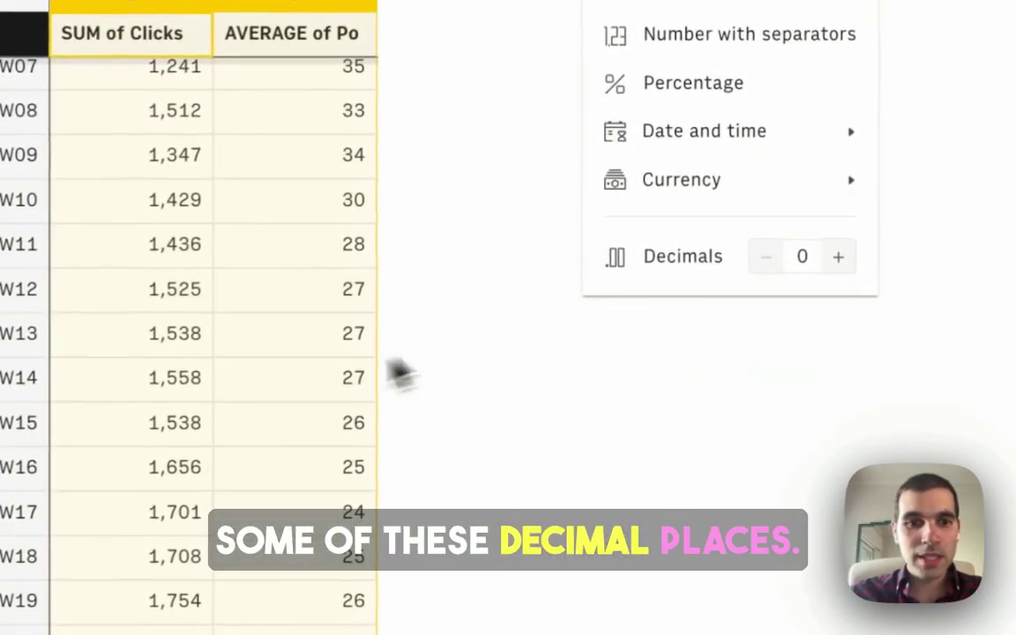
click(176, 600)
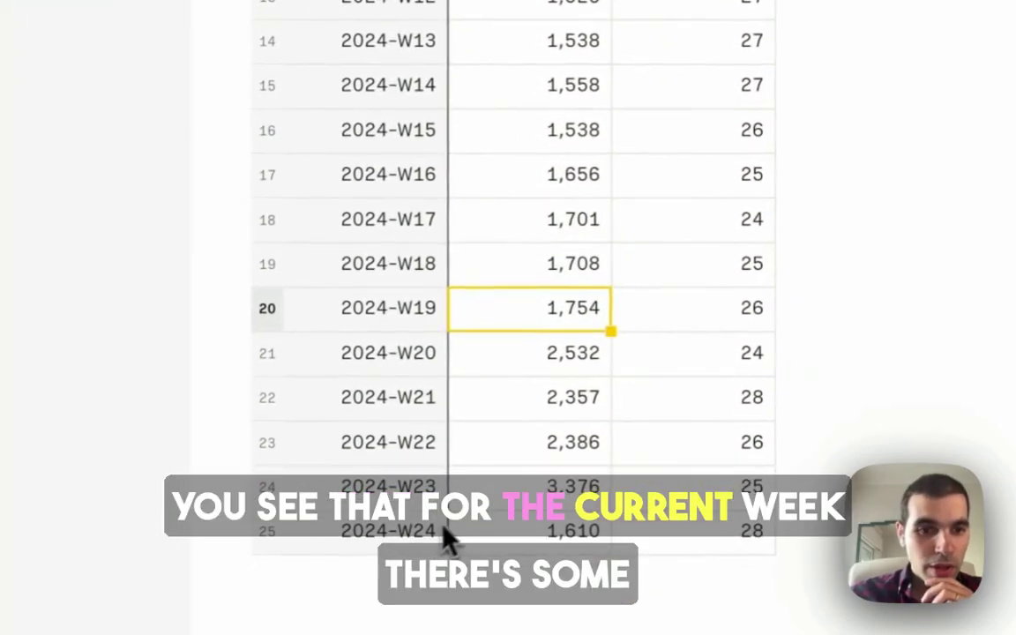
- Clear the clicks and position values of the incomplete week 2024-W24 in the pivot table
drag(445, 533, 750, 532)
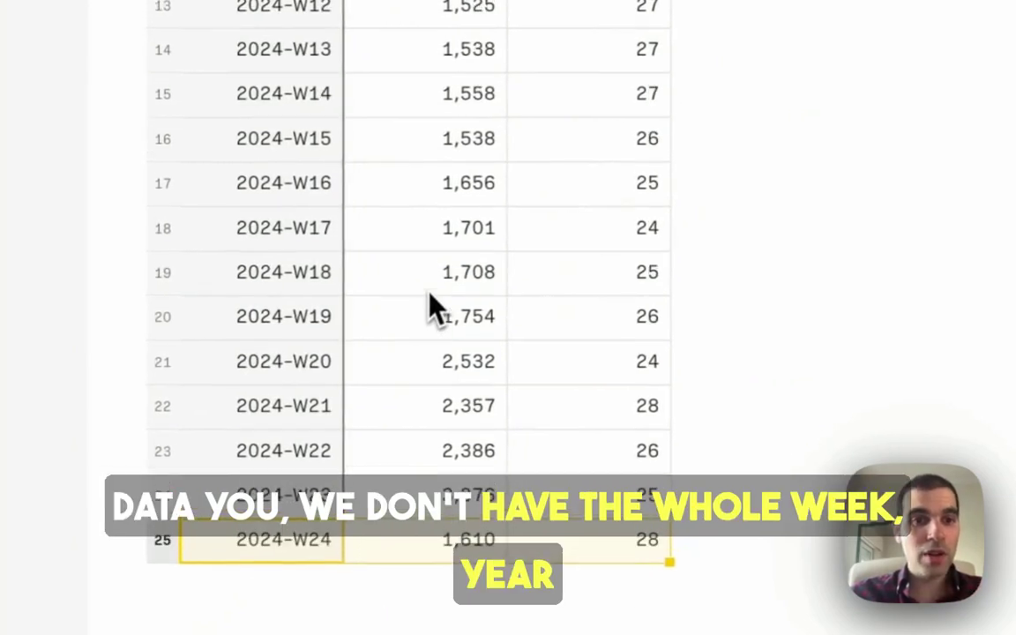
click(433, 279)
click(580, 548)
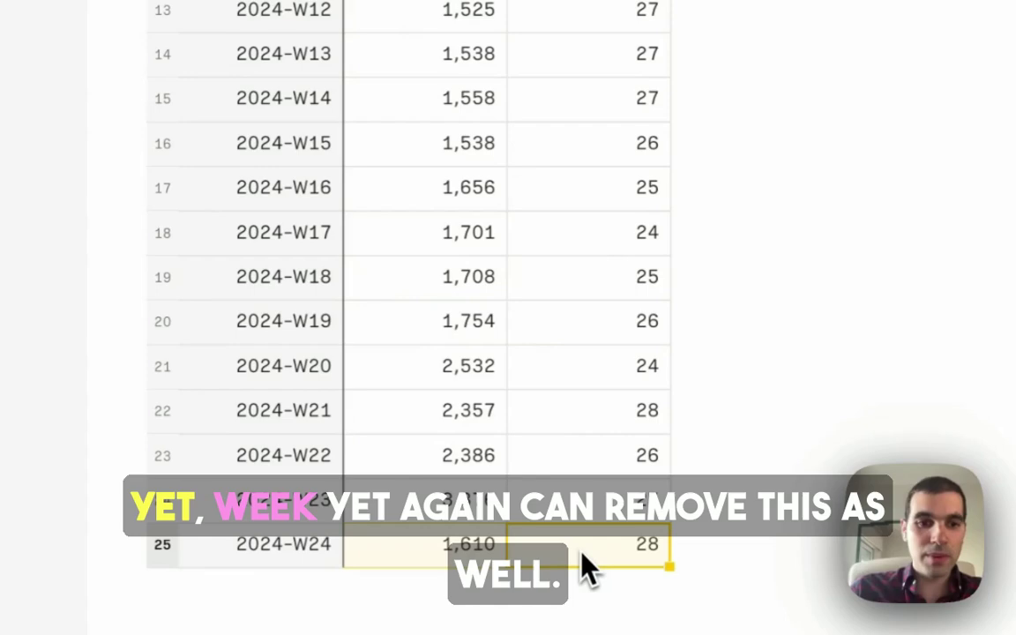
key(Delete)
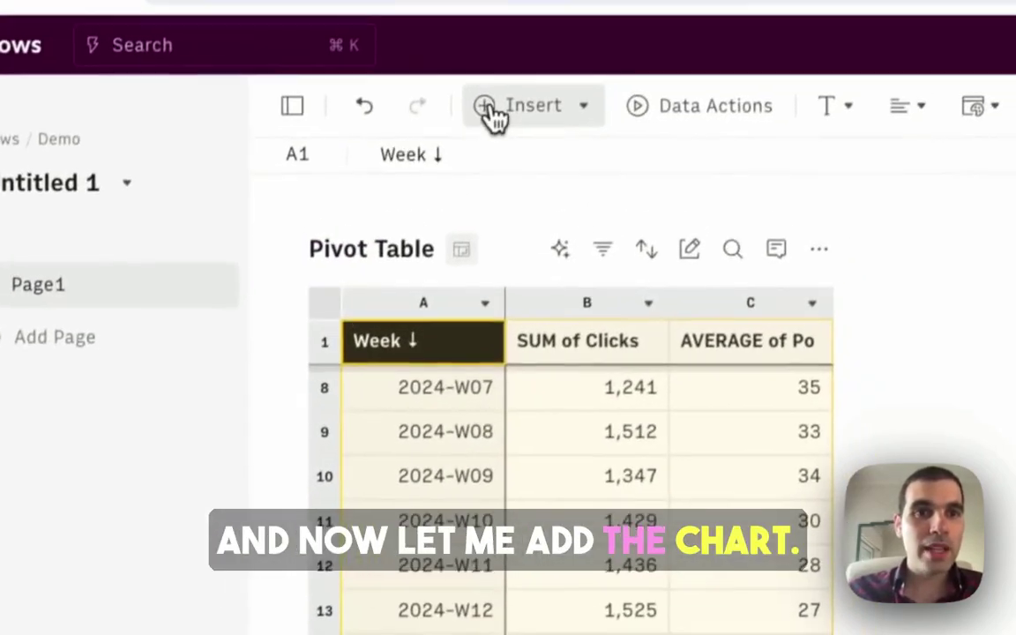
- Insert a chart from the pivot table data and set its chart type to Combo
click(494, 113)
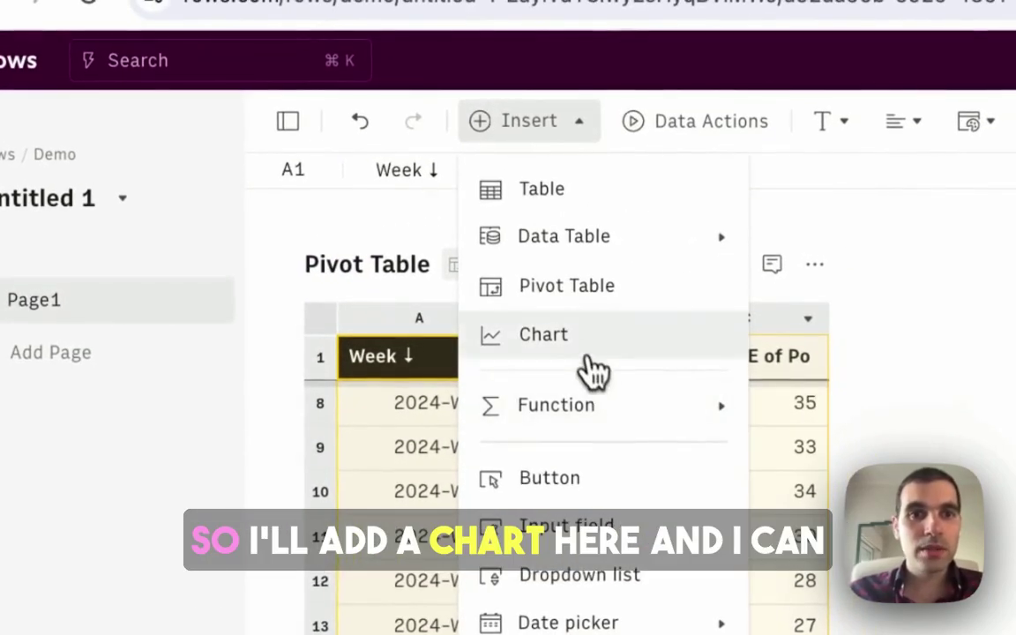
click(587, 353)
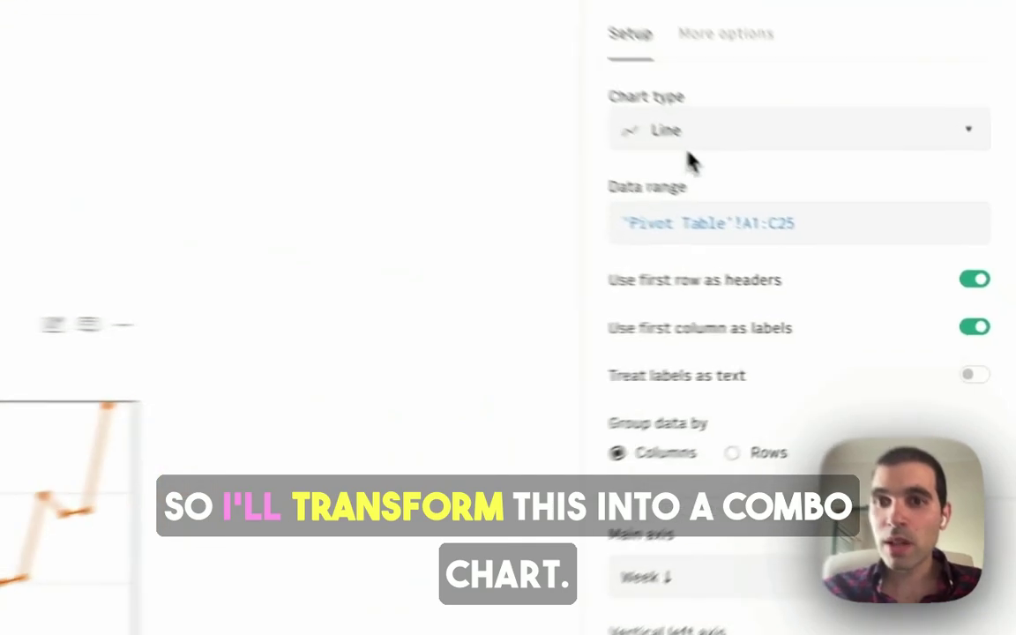
click(820, 220)
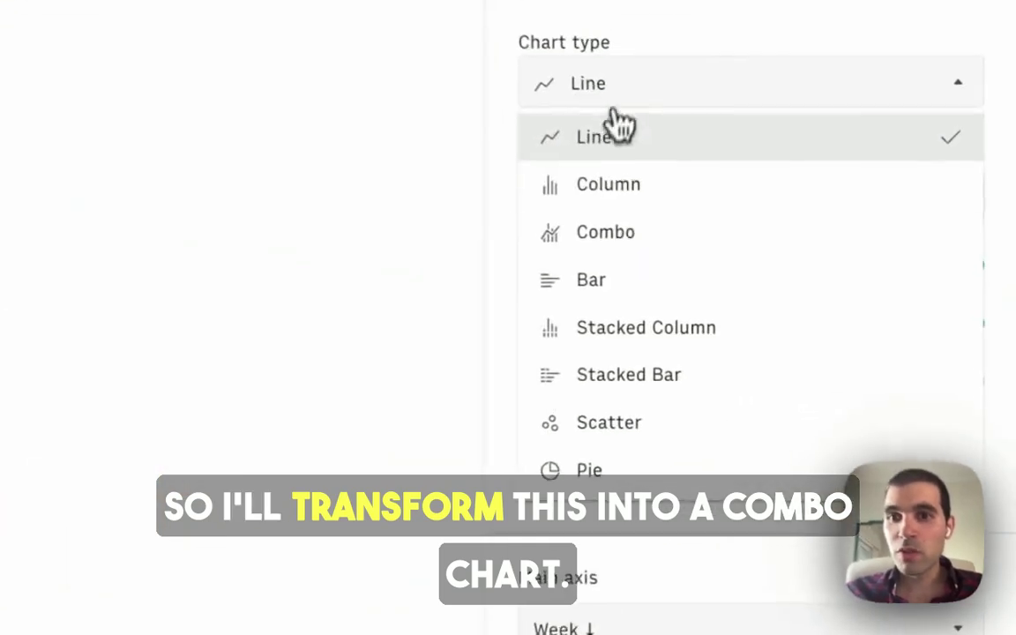
click(814, 283)
scroll(707, 356, down, 5)
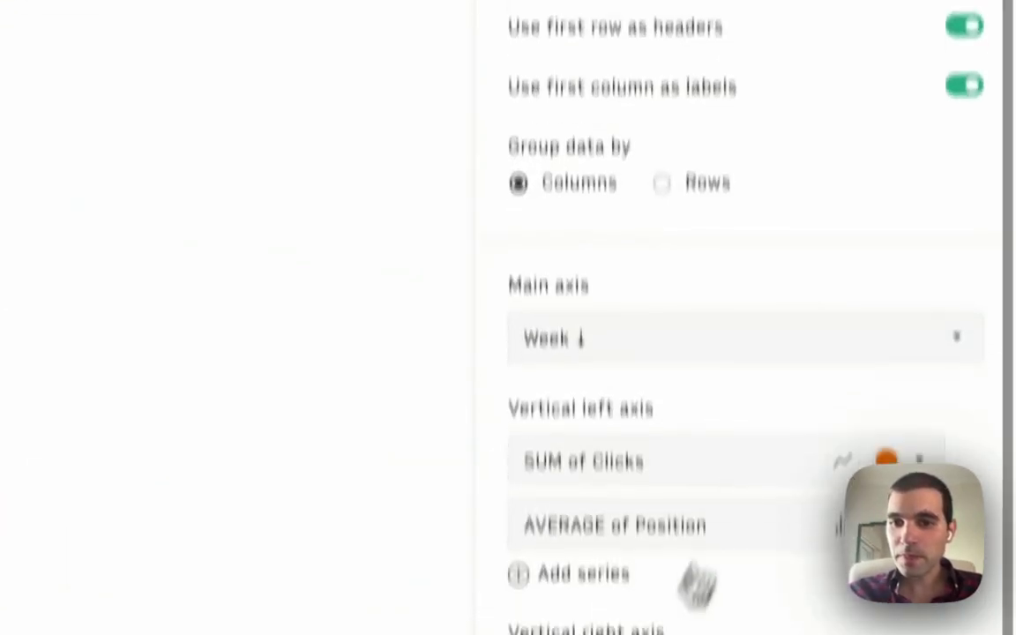
- Move the AVERAGE of Position series to the vertical right axis and display SUM of Clicks as columns
drag(963, 412, 921, 438)
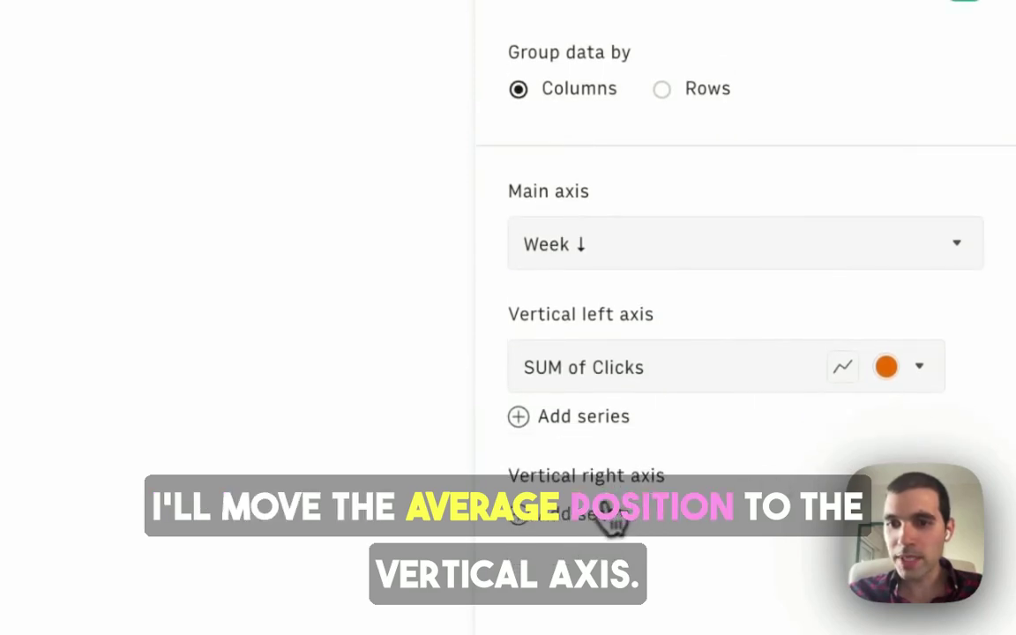
click(618, 584)
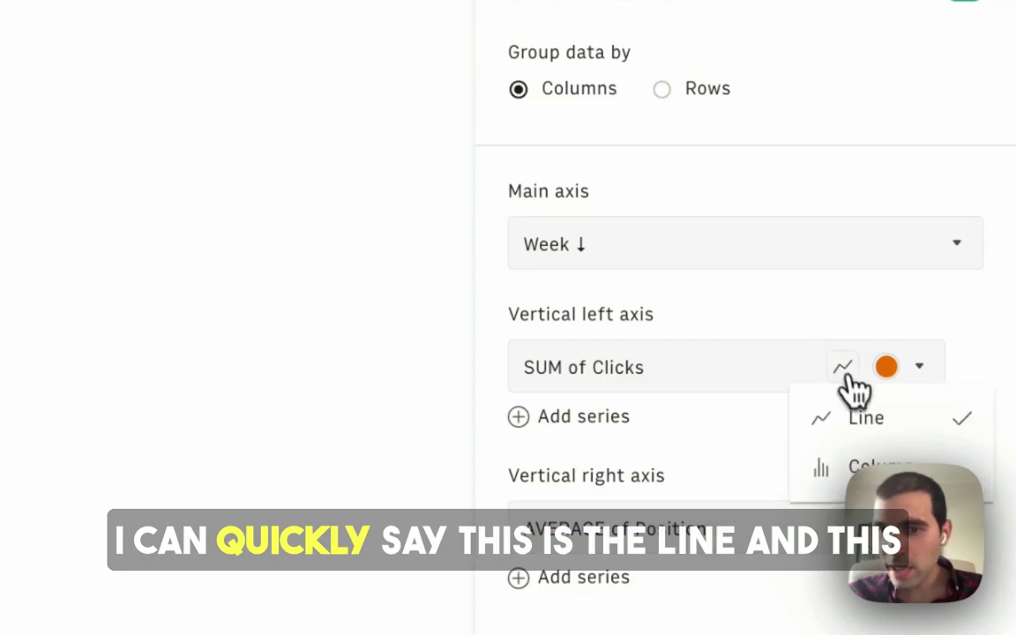
click(834, 467)
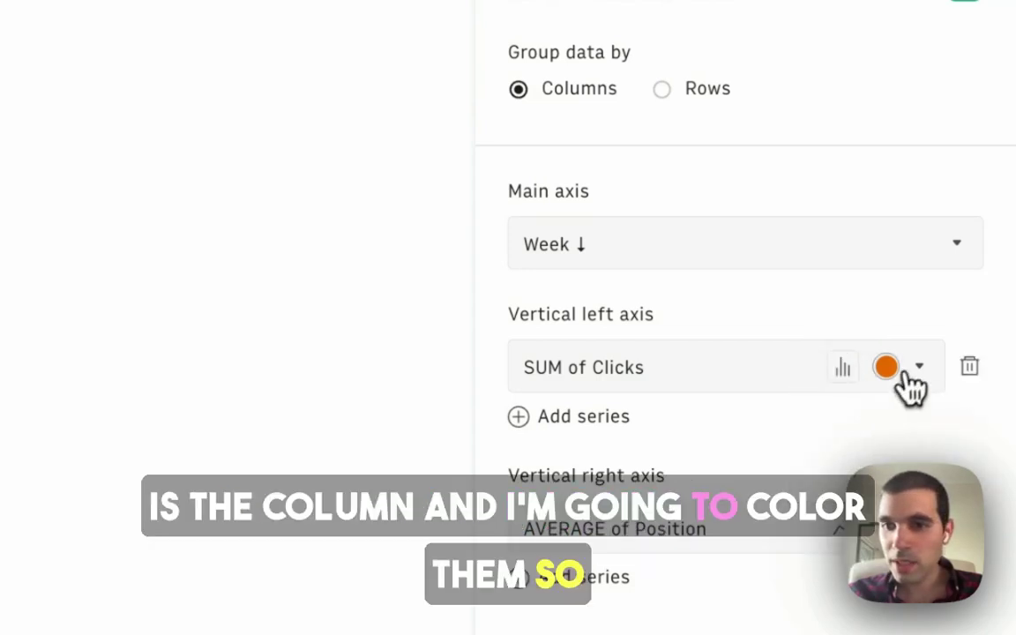
- Color the SUM of Clicks series light blue and the AVERAGE of Position series light grey
click(891, 368)
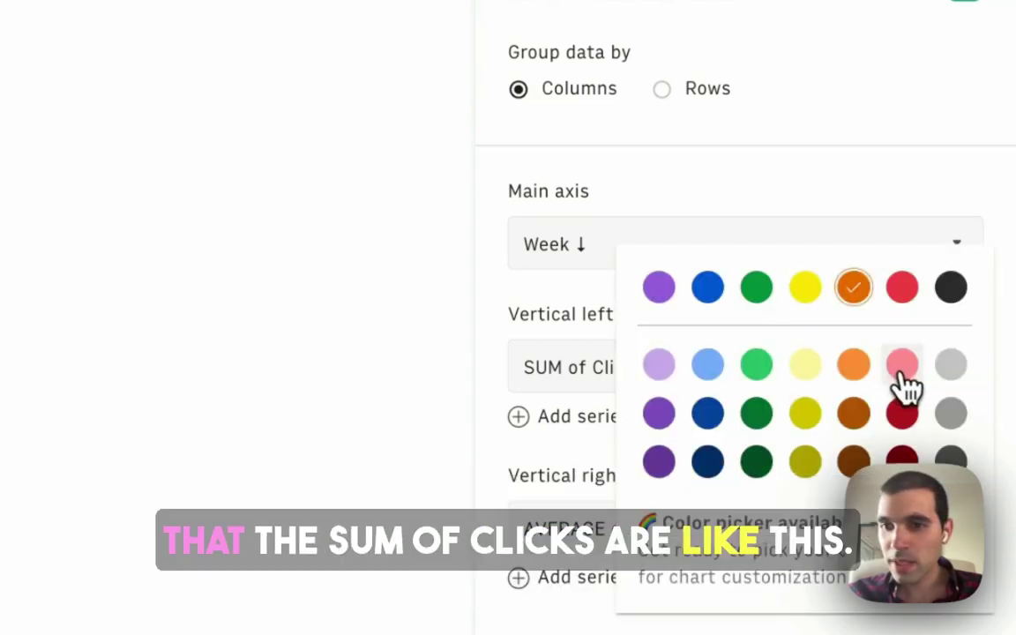
click(709, 365)
click(891, 529)
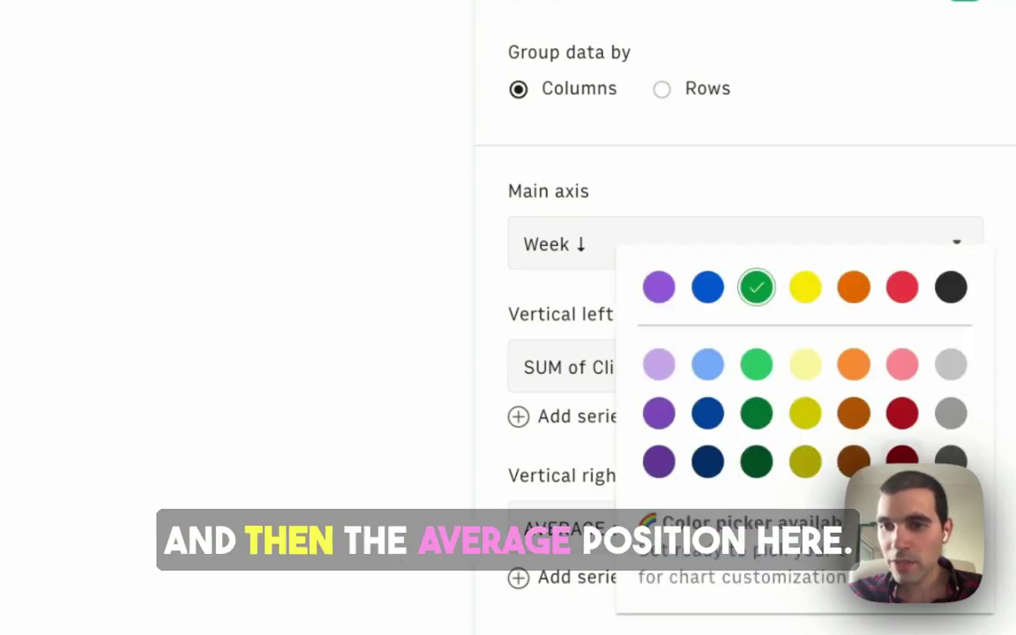
click(950, 369)
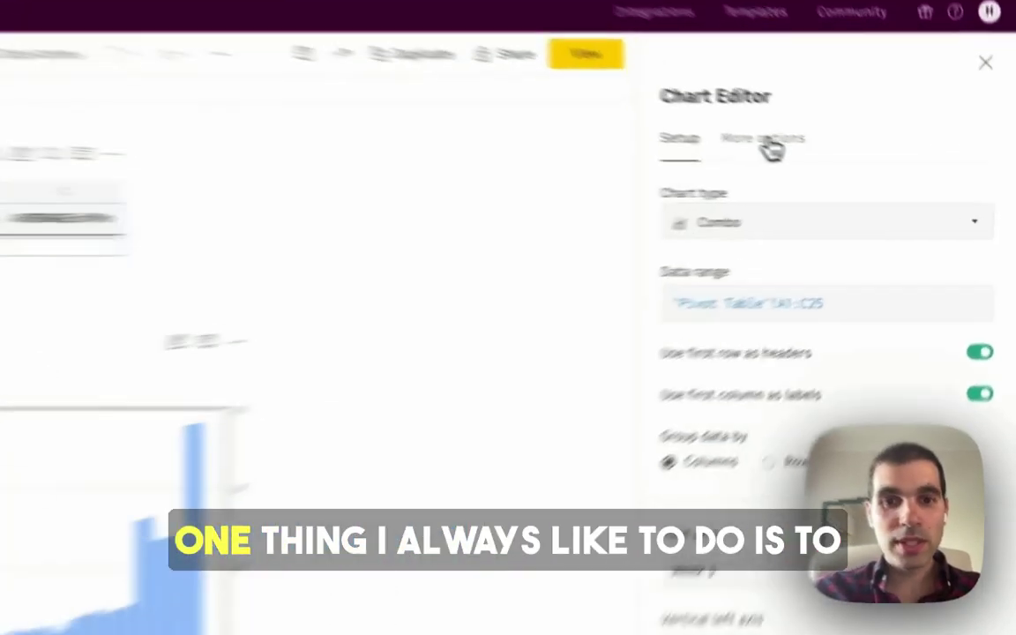
- Set the minimum of both the vertical left and vertical right axis ranges of the chart to 0
click(845, 160)
click(835, 383)
text(0)
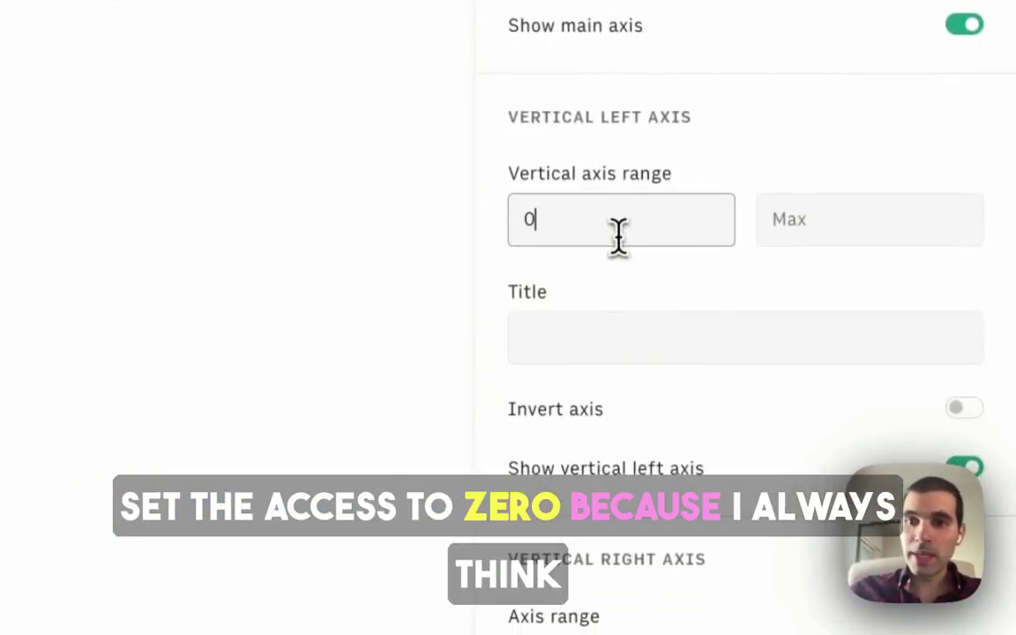
click(769, 129)
scroll(658, 227, down, 5)
click(613, 291)
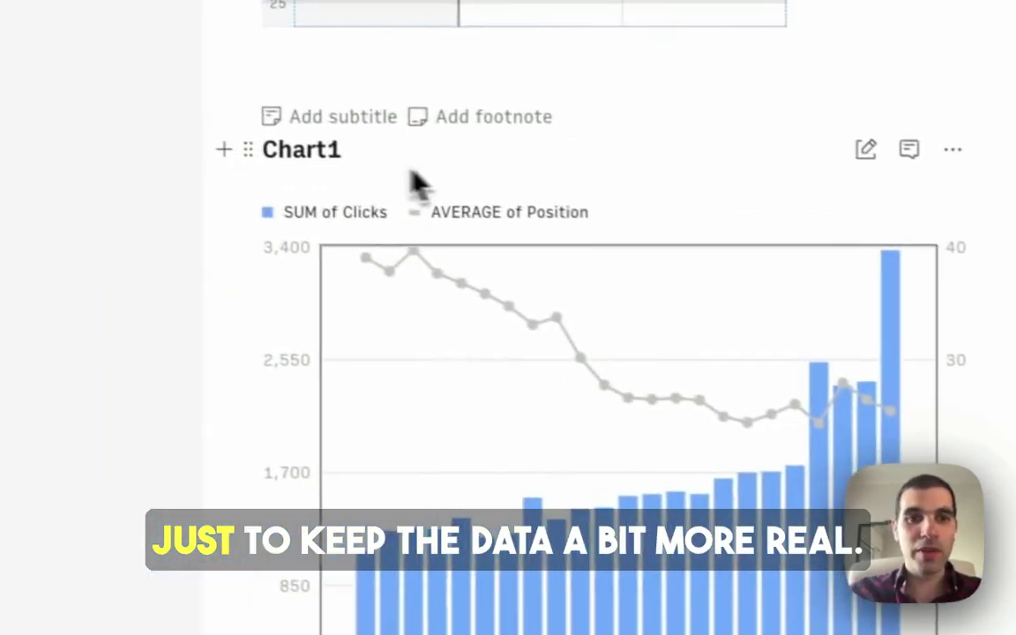
- Rename the chart as "Traffic to non-branded keywords"
click(317, 161)
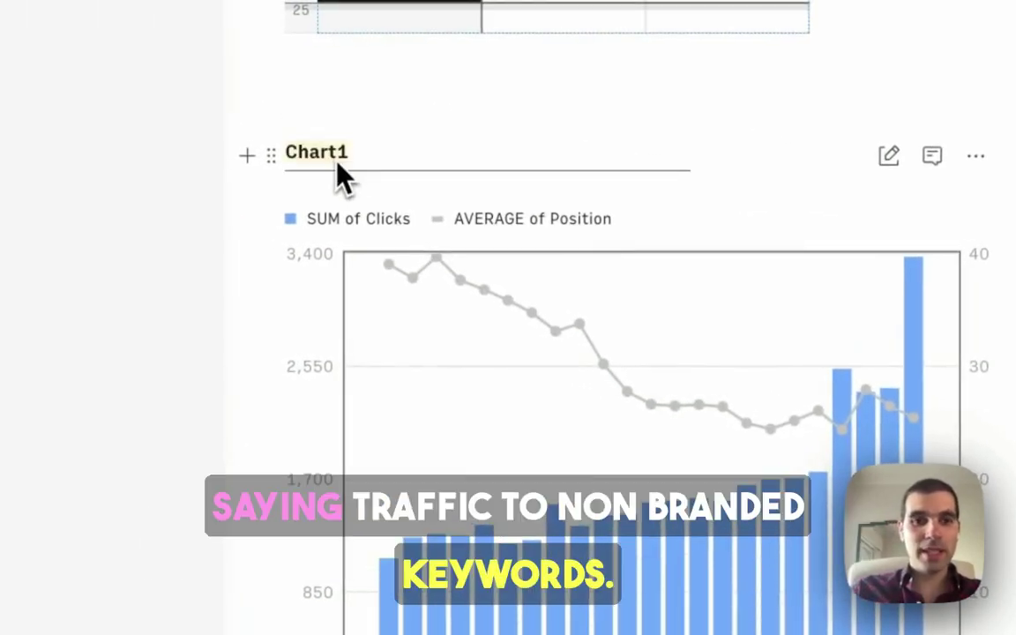
text(Traffic to)
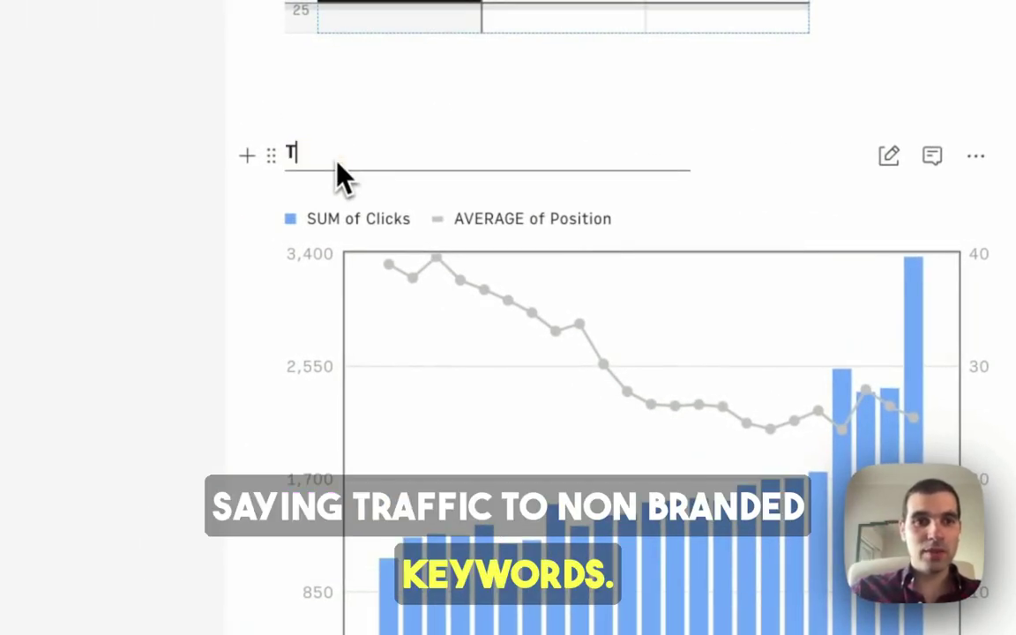
text( non-)
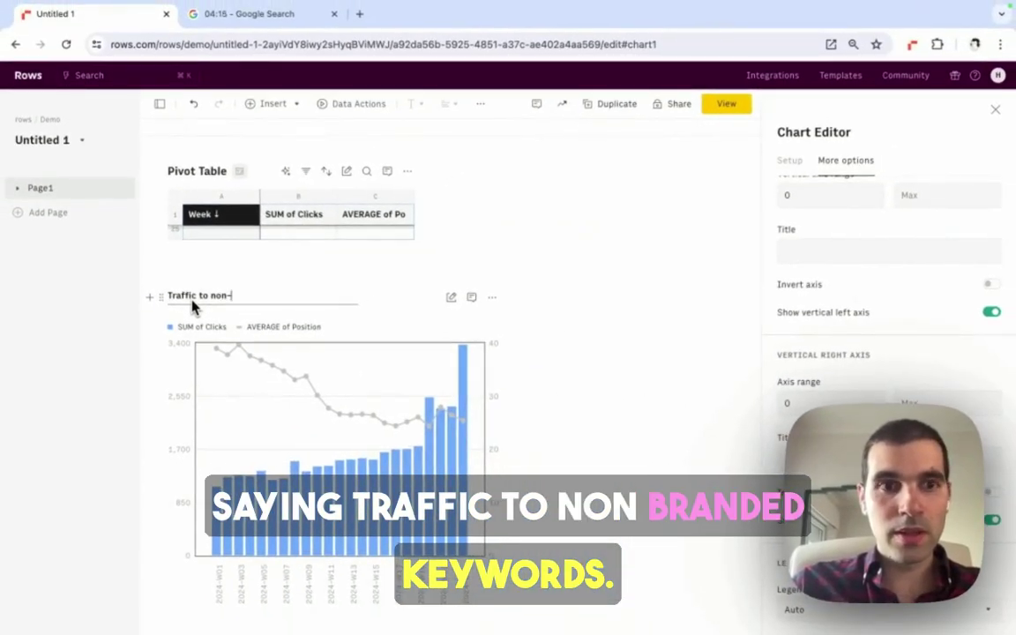
text(branded keywo)
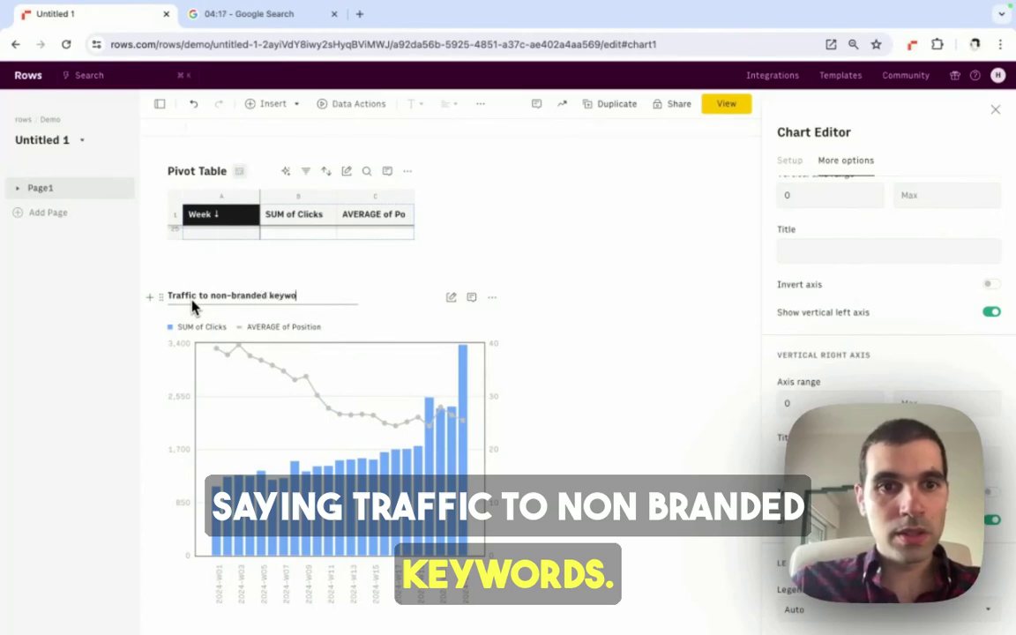
text(rds)
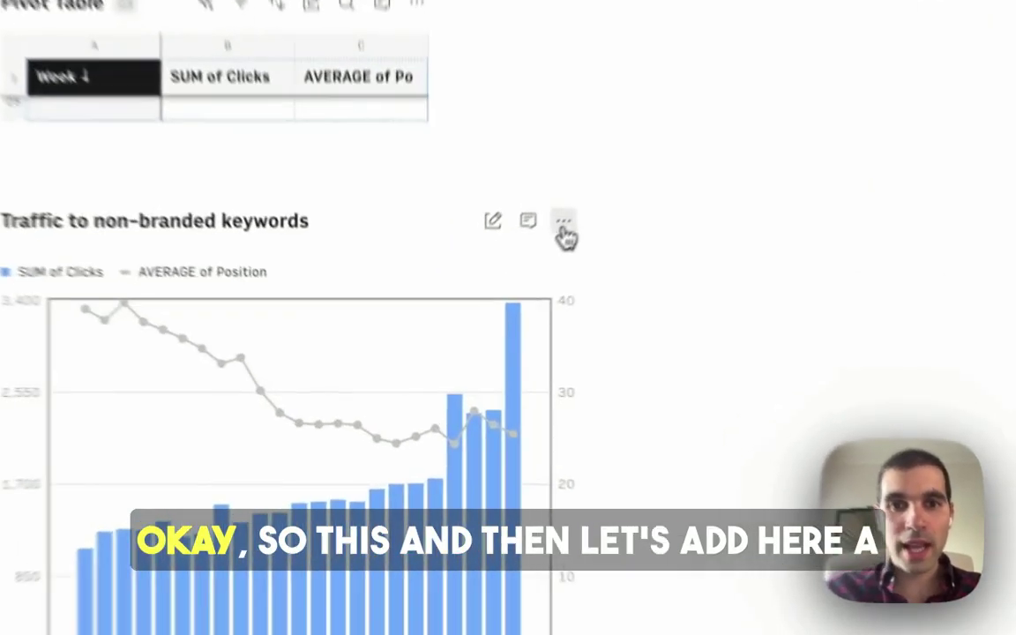
- Add the footnote "Source: GSC, all of 2024" to the traffic chart
click(492, 298)
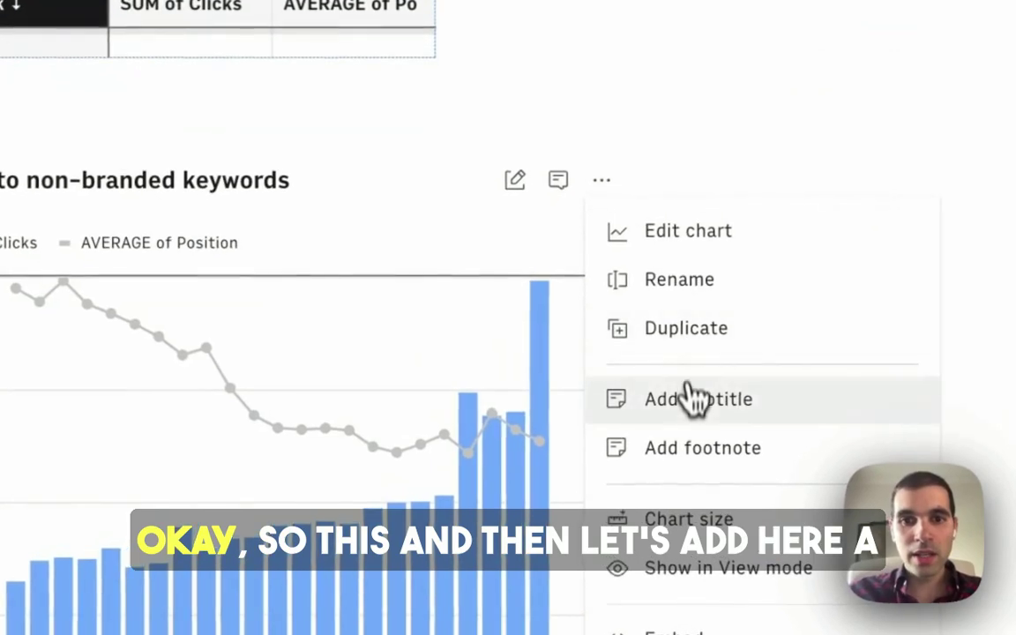
click(693, 450)
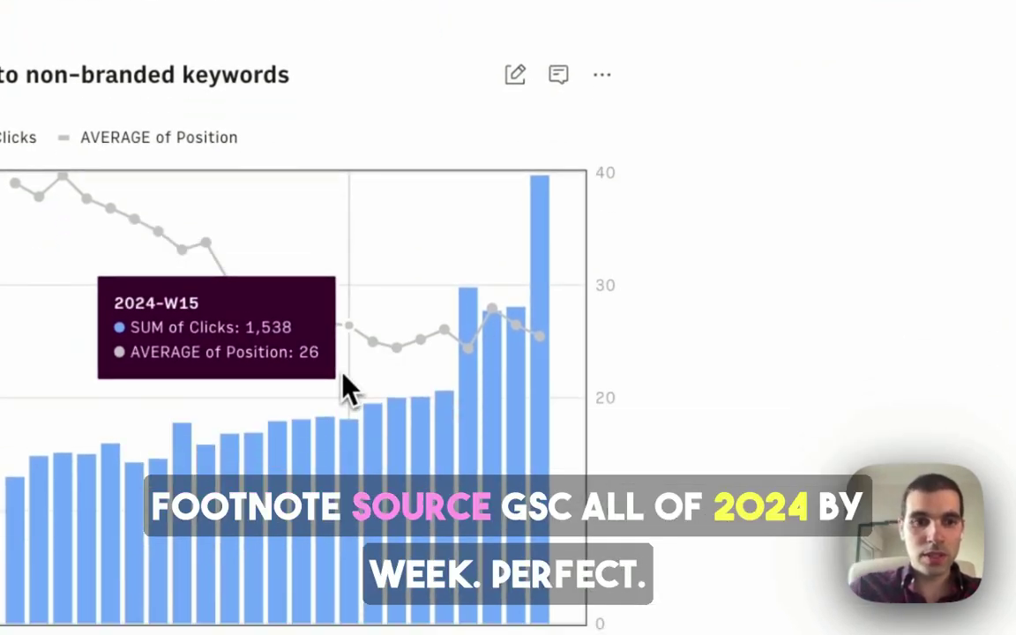
text(Source: GSC, all of 2)
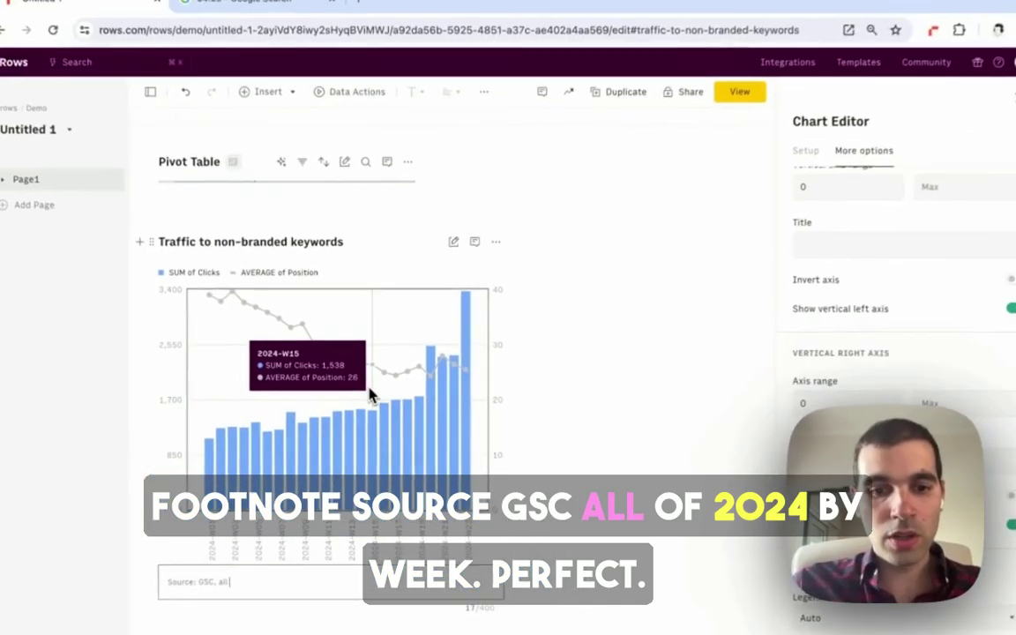
text(024)
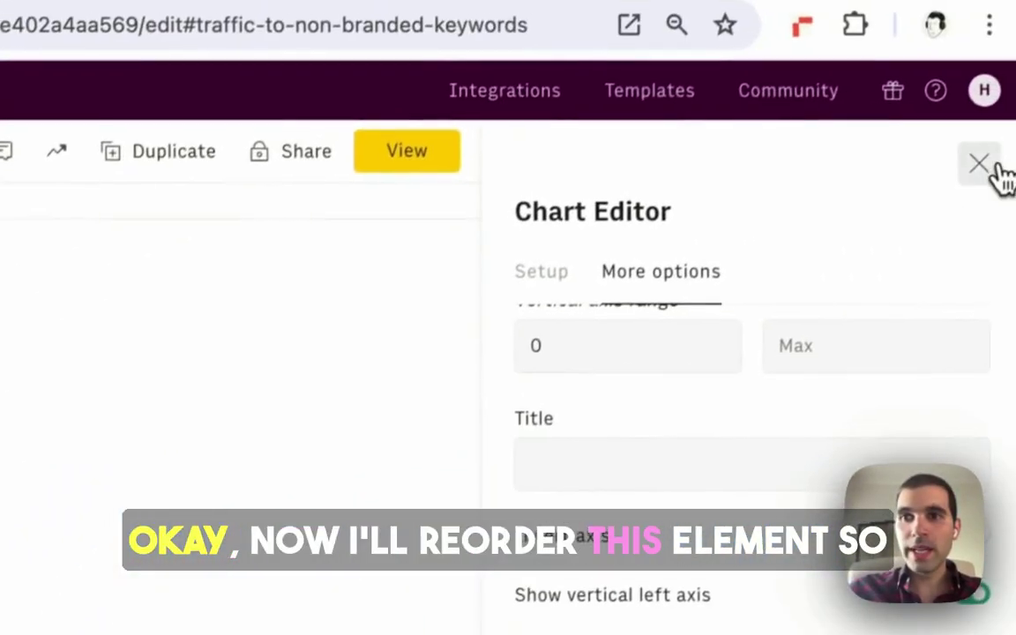
- Close the chart editor and reorder Page1 so the traffic chart comes first, followed by the Pivot Table and the daily stats table
click(977, 164)
click(35, 236)
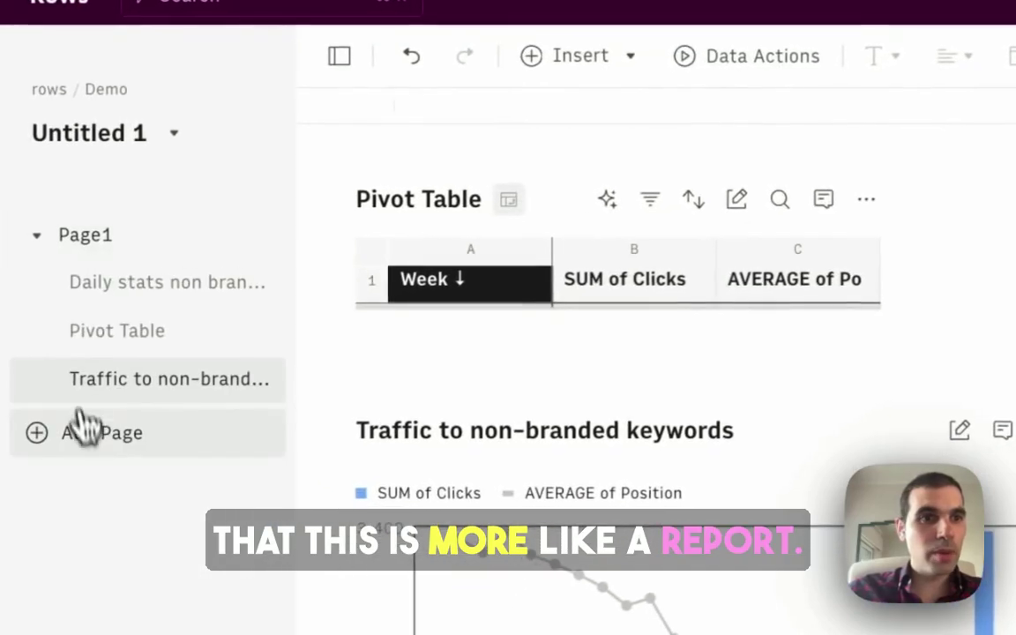
mouse_move(100, 394)
mouse_down()
mouse_move(132, 339)
mouse_move(112, 284)
mouse_move(119, 388)
mouse_up()
drag(127, 321, 128, 318)
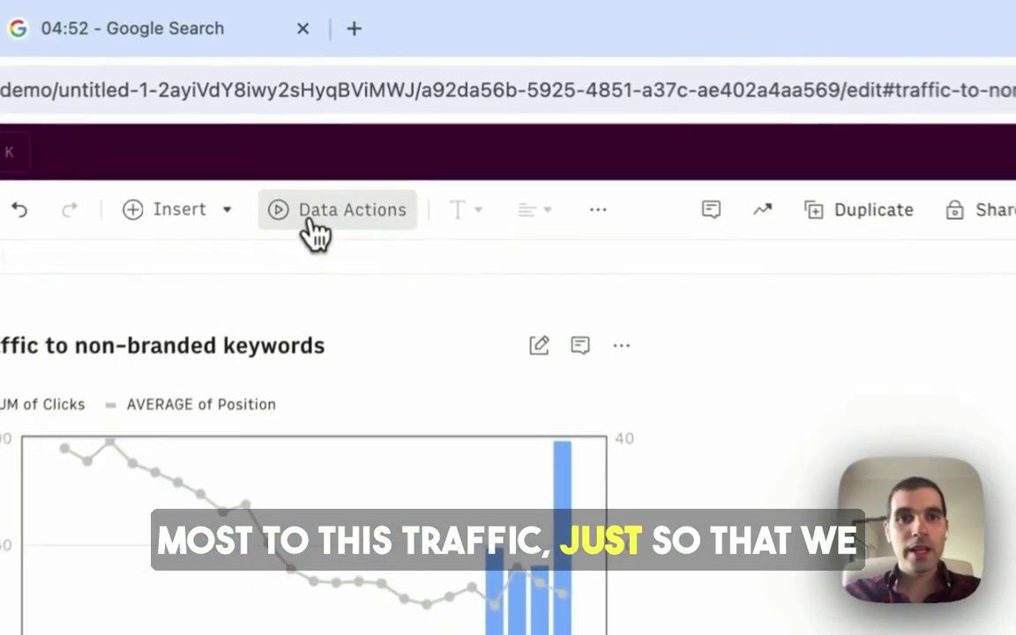
- Start a new data action that gets site performance from Google Search Console for rows.com
click(339, 129)
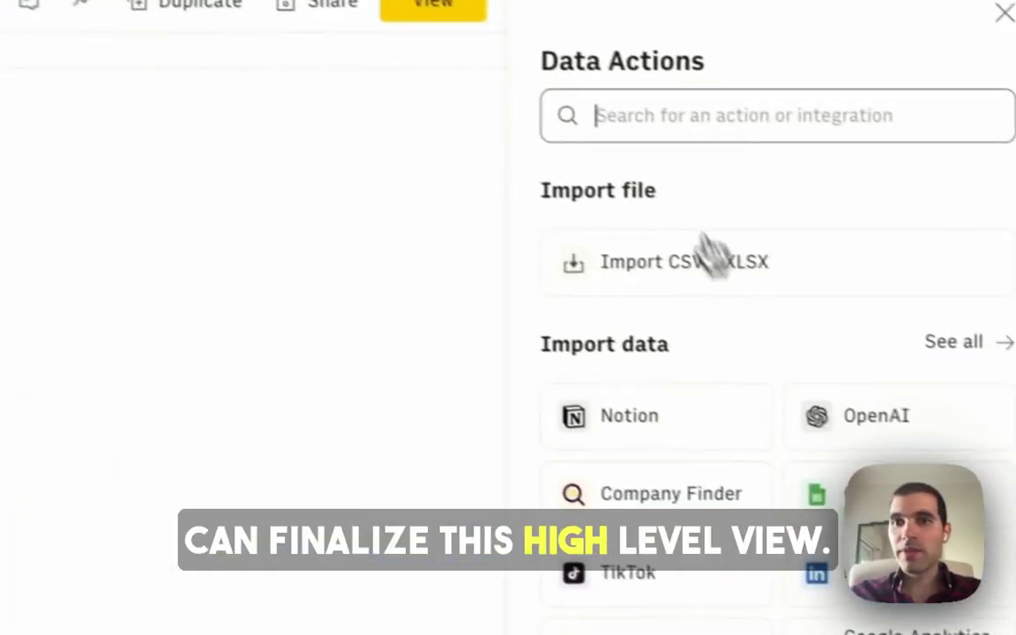
text(console)
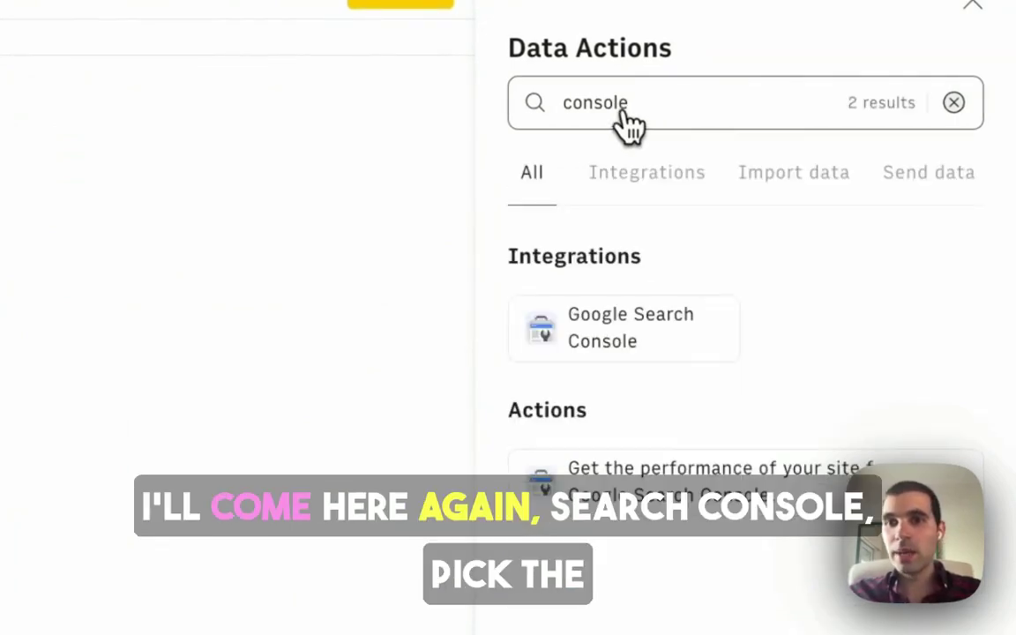
click(722, 468)
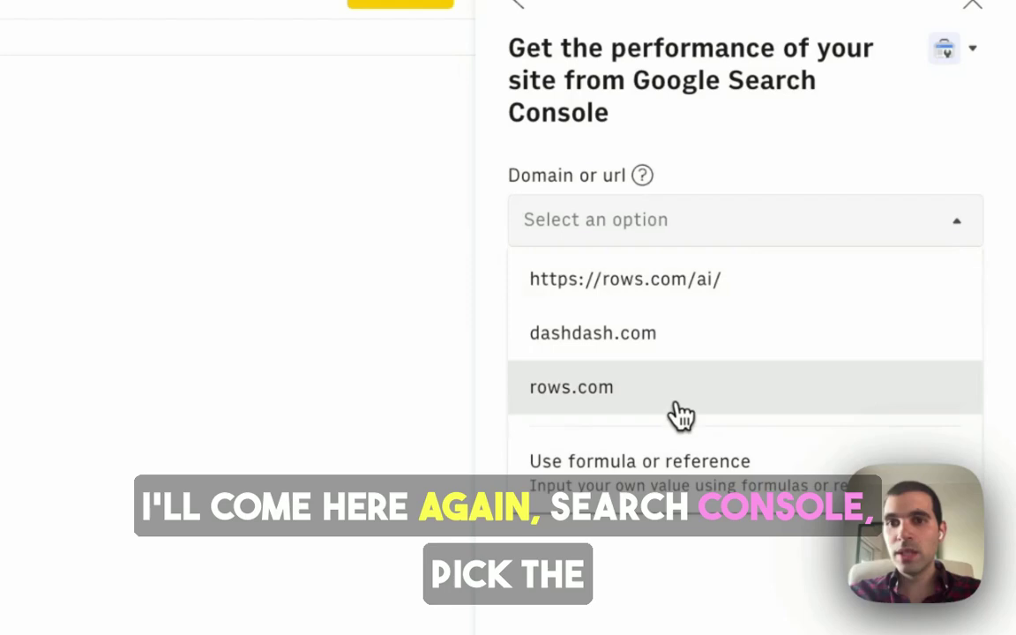
click(681, 413)
- Enable the date range for the data request with the last 30 days, =LASTXDAYS(30)
scroll(518, 555, down, 10)
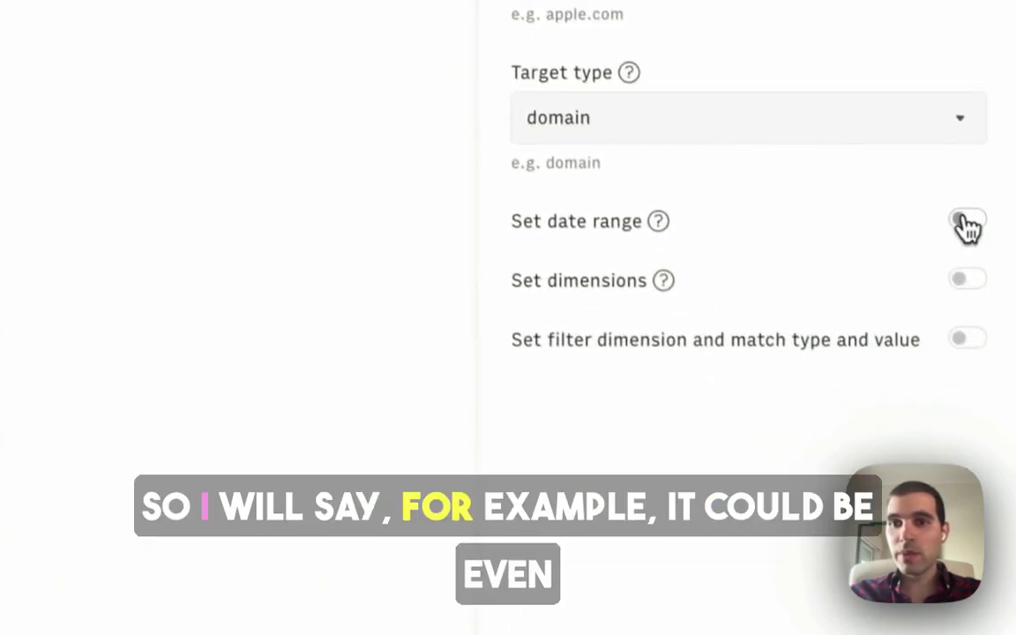
click(988, 277)
click(979, 340)
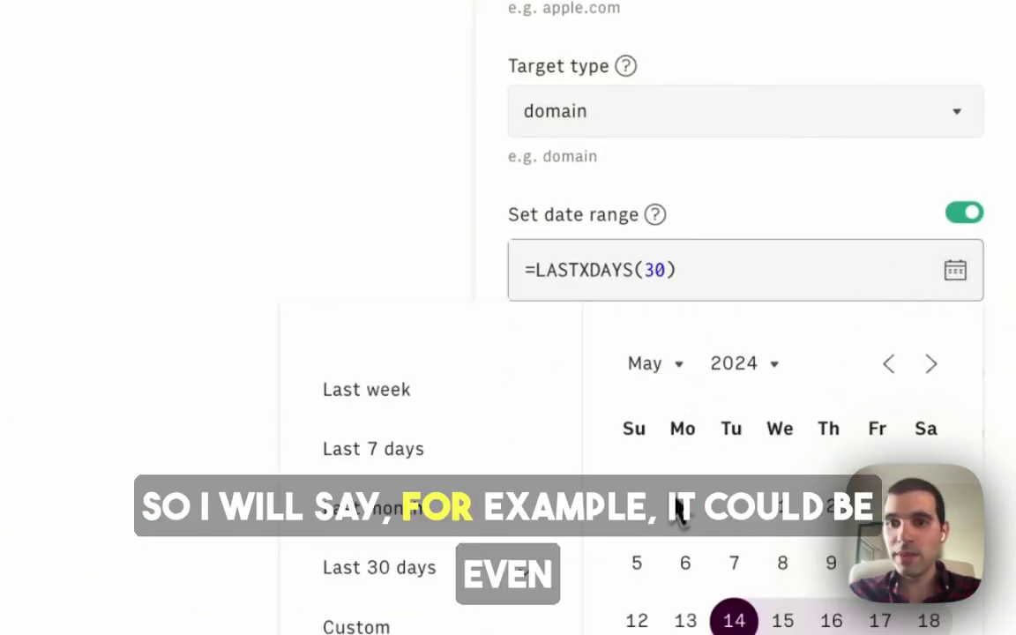
click(663, 271)
click(706, 233)
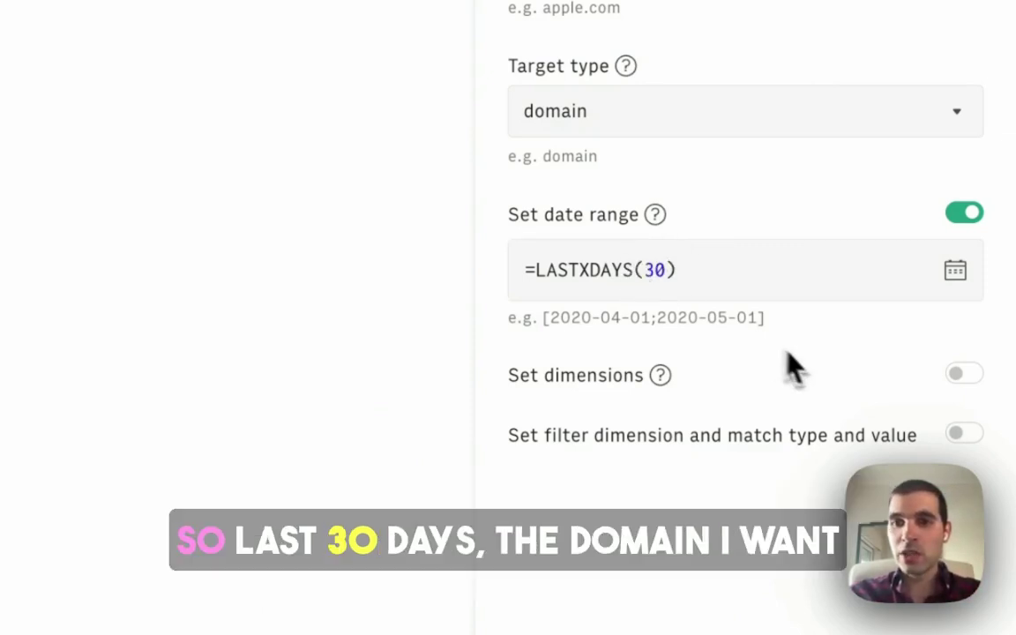
- Enable dimensions for the data request and leave Page as the only dimension
click(957, 374)
click(763, 433)
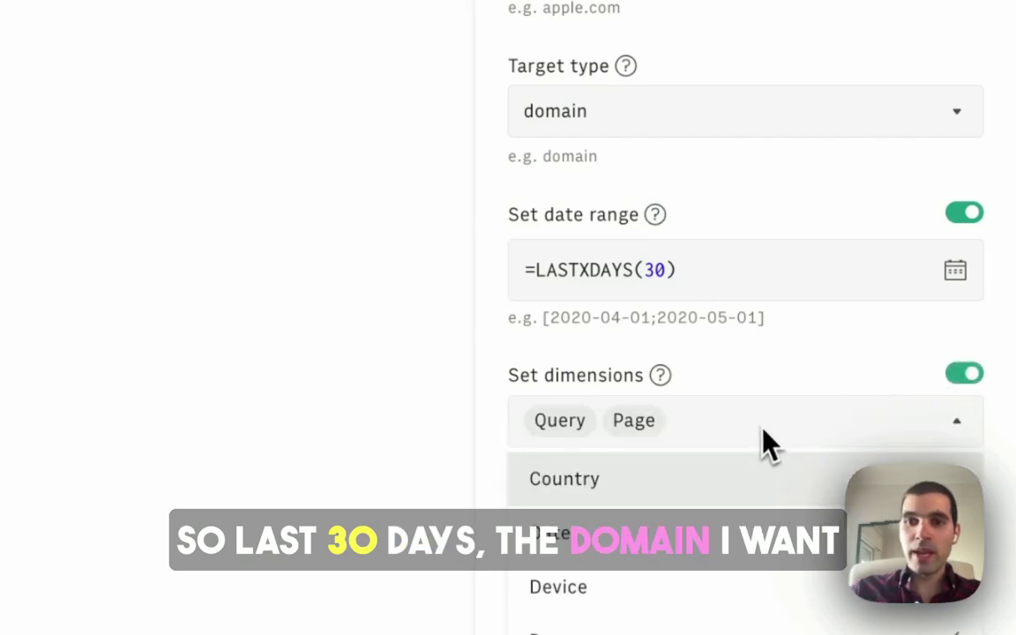
key(BackSpace)
key(BackSpace)
text(Pahge)
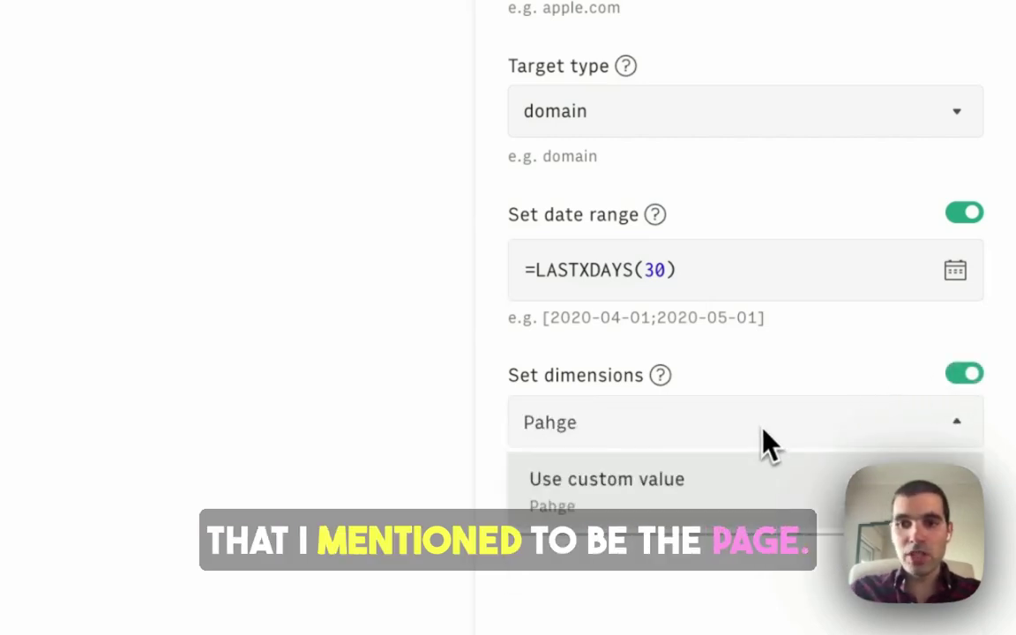
key(BackSpace)
key(BackSpace)
key(BackSpace)
text(ge)
click(681, 483)
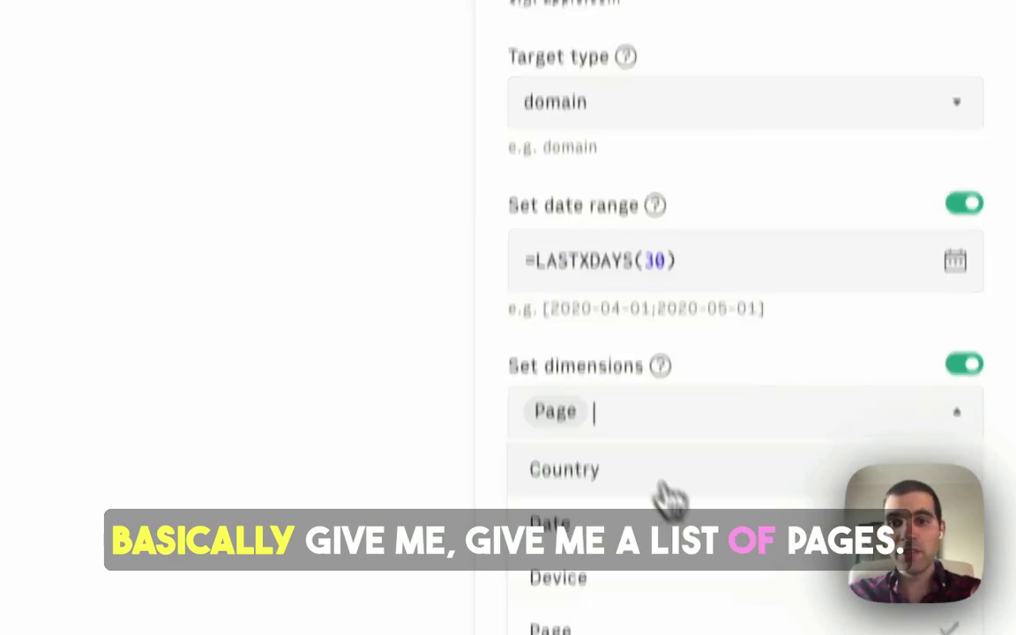
scroll(794, 264, down, 3)
click(838, 181)
- Enable a filter on the Query dimension with match type Does not contain and value "row"
click(941, 301)
scroll(885, 302, down, 3)
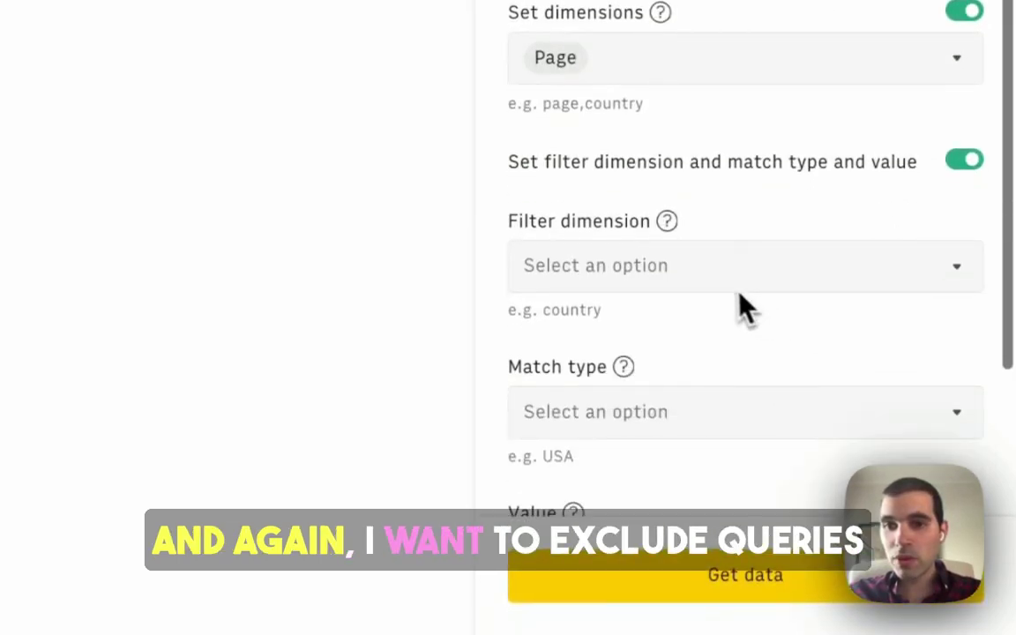
click(723, 282)
click(561, 487)
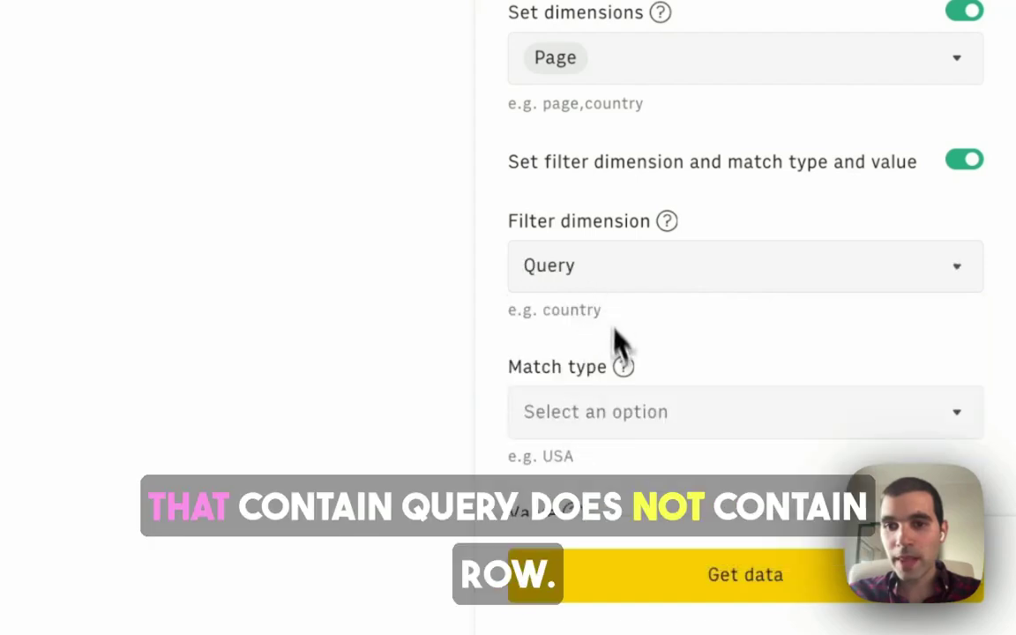
click(631, 410)
click(603, 256)
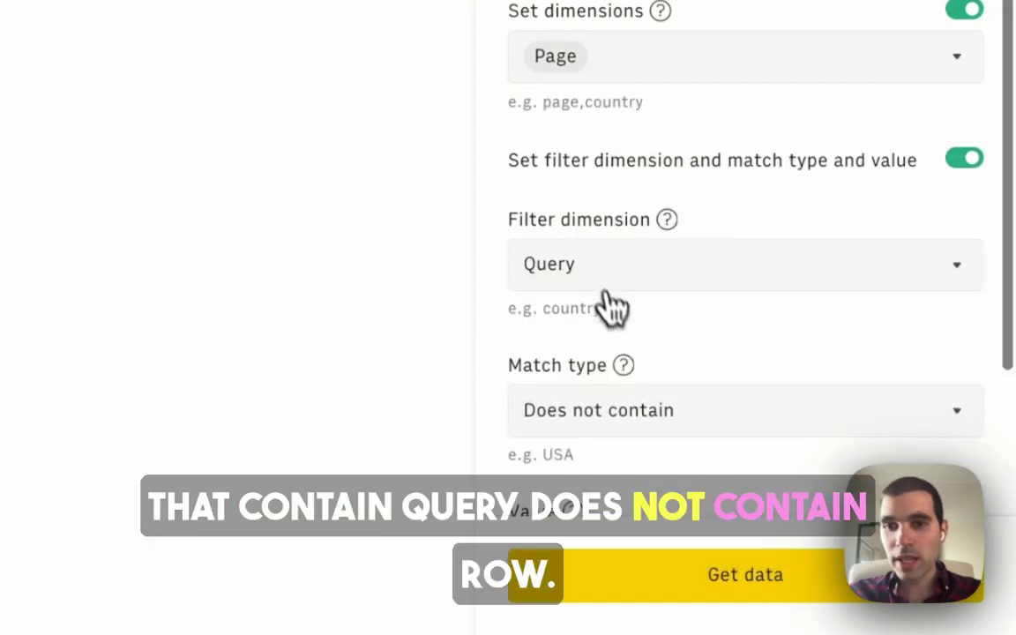
scroll(615, 388, down, 1)
text(row)
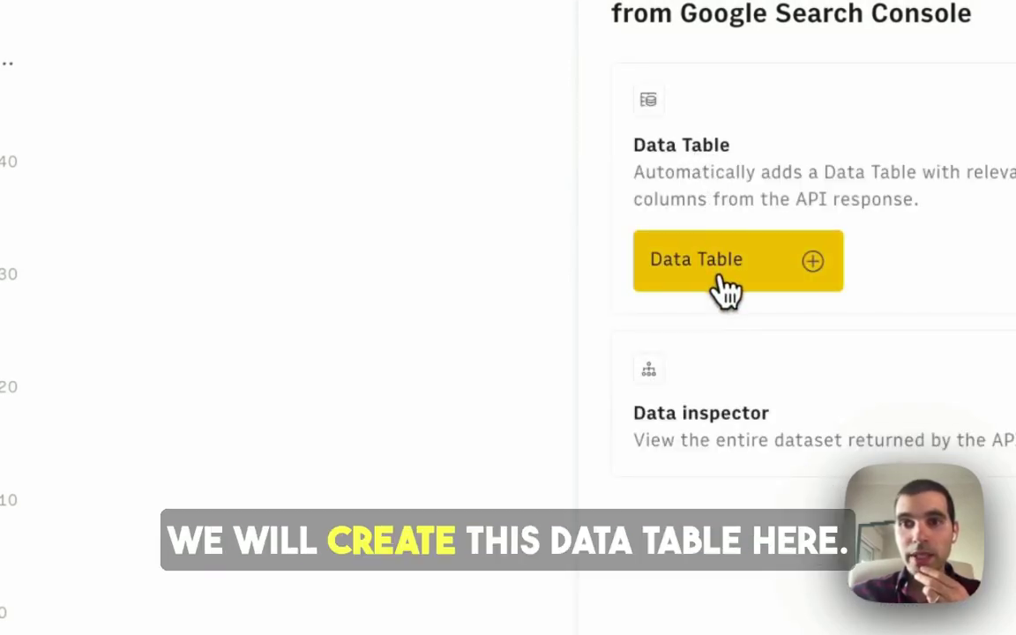
- Add the fetched page statistics as a new Data Table, widen its Page column to fit the URLs, and close the table settings
click(725, 286)
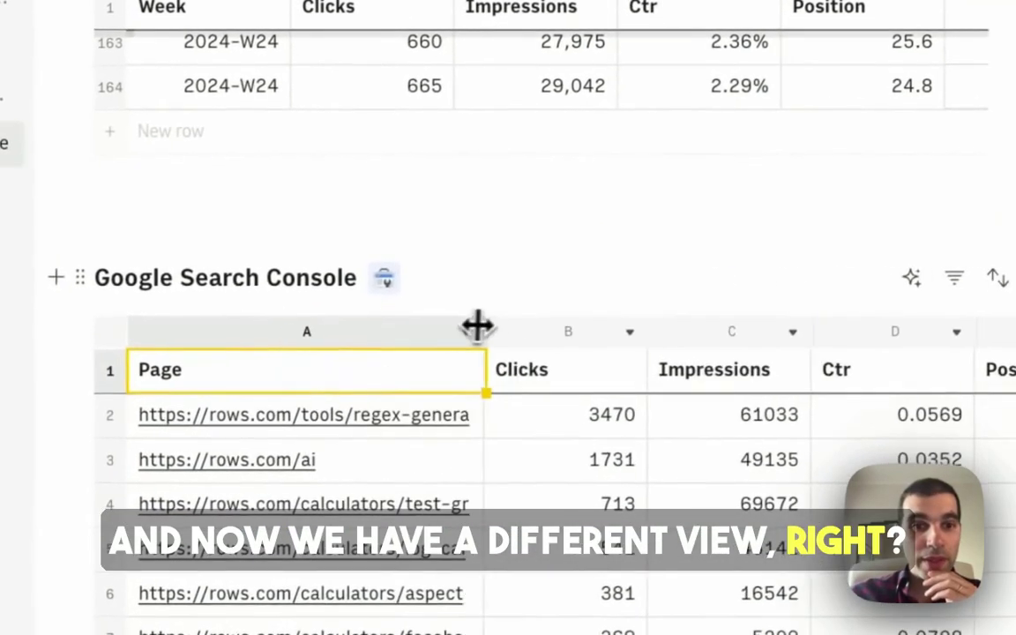
drag(477, 326, 647, 330)
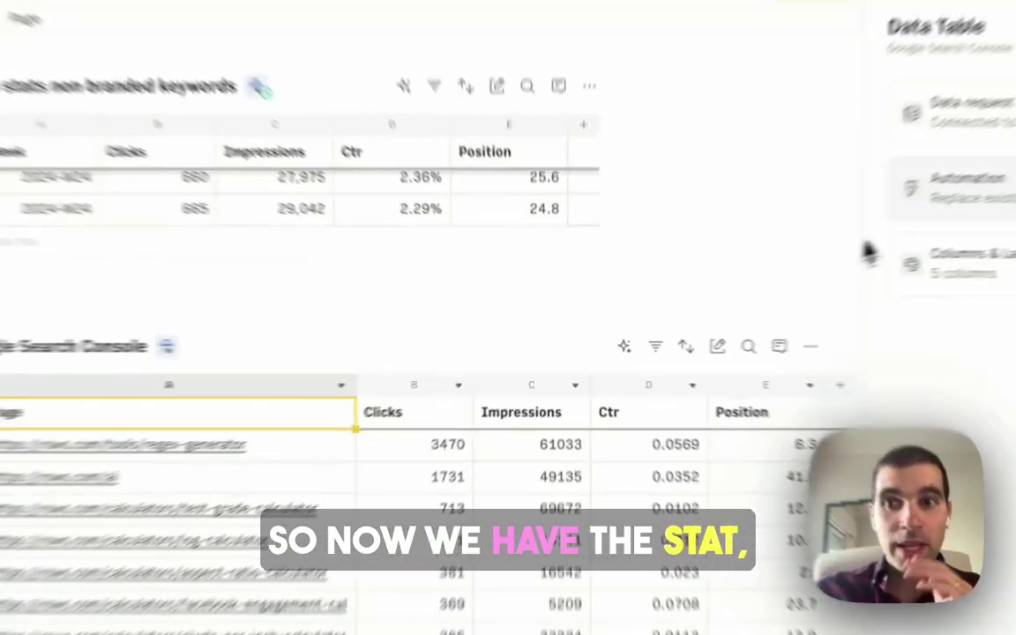
click(1002, 106)
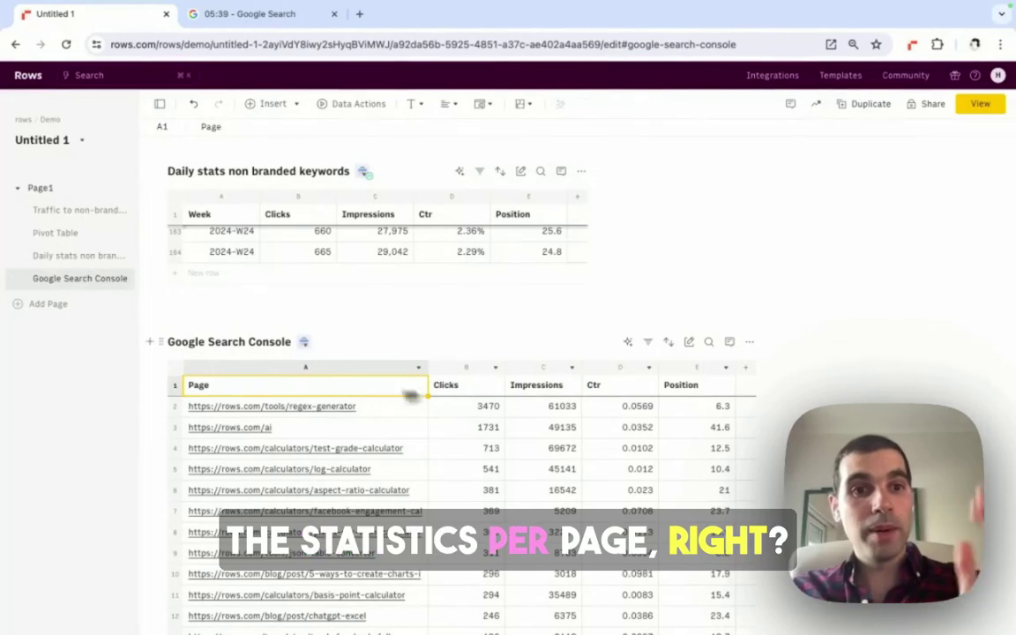
- Rename the per-page statistics table "Pages with most traffic, non branded"
click(245, 351)
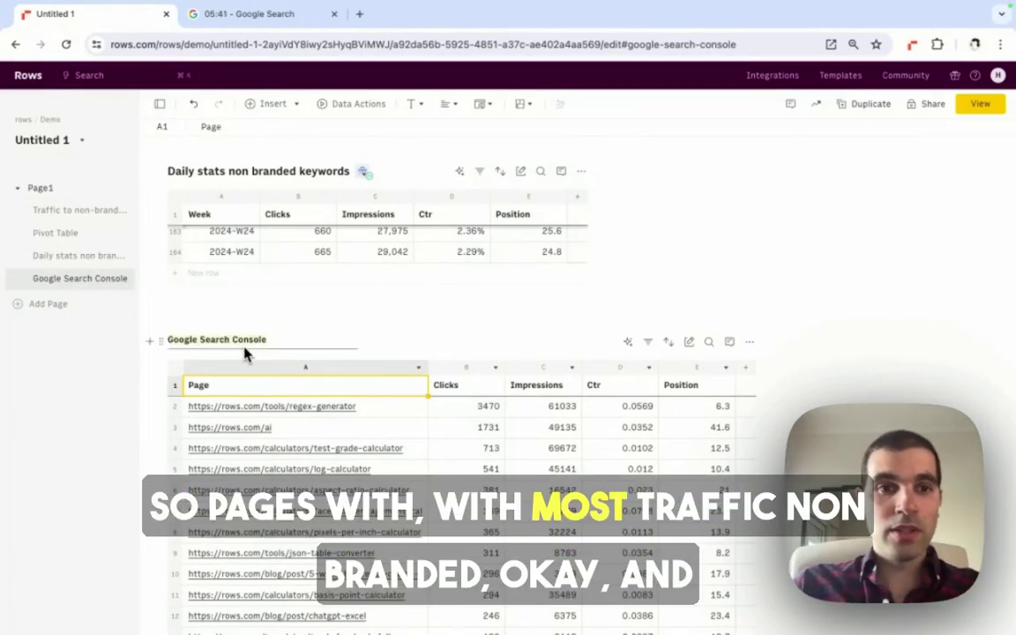
text(Pages wi)
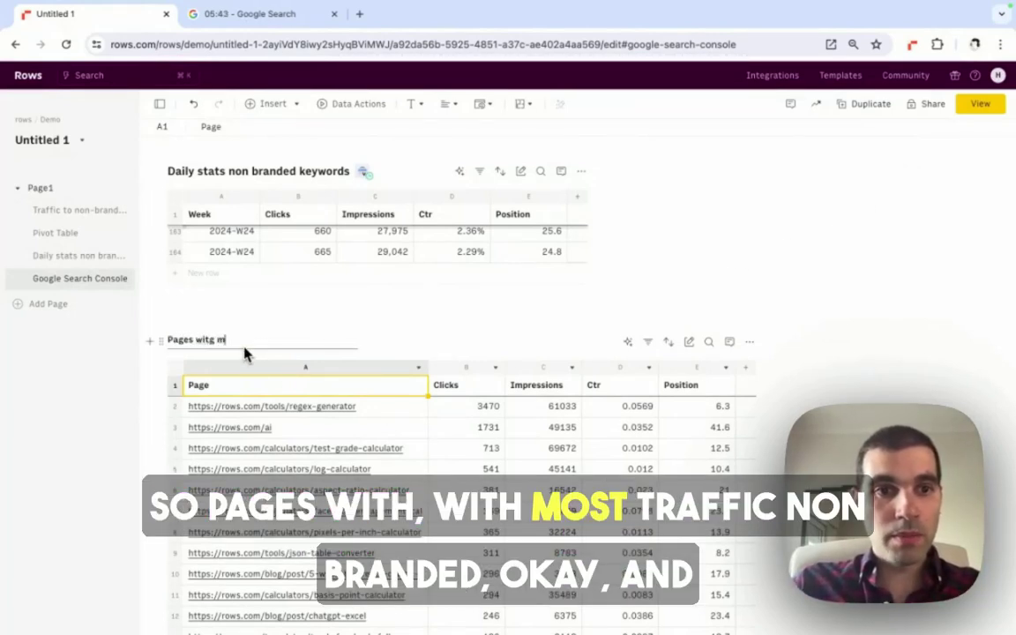
text(th most traf)
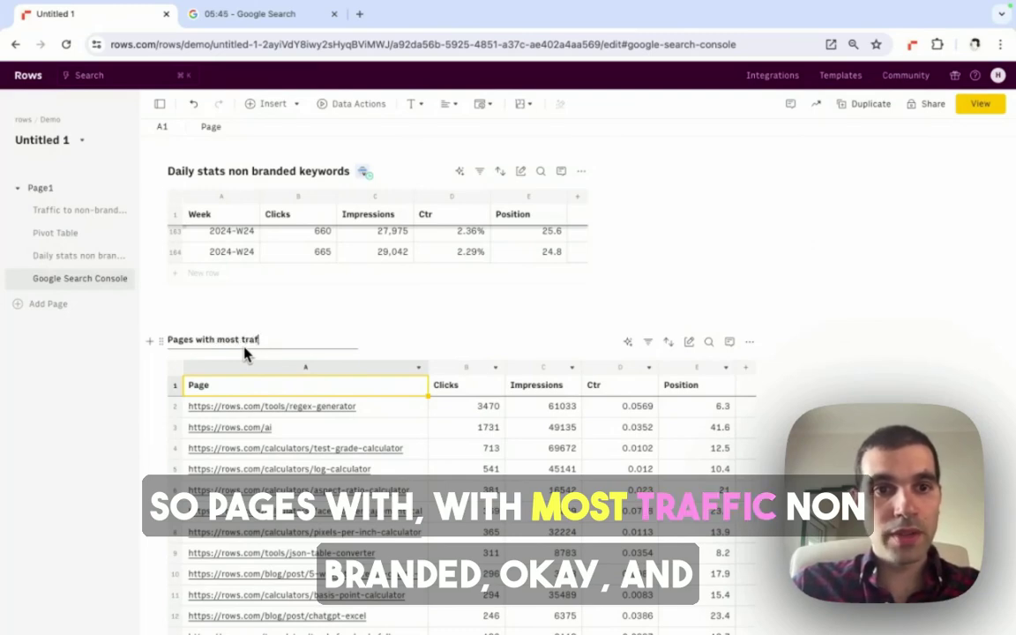
text(fic, non brand)
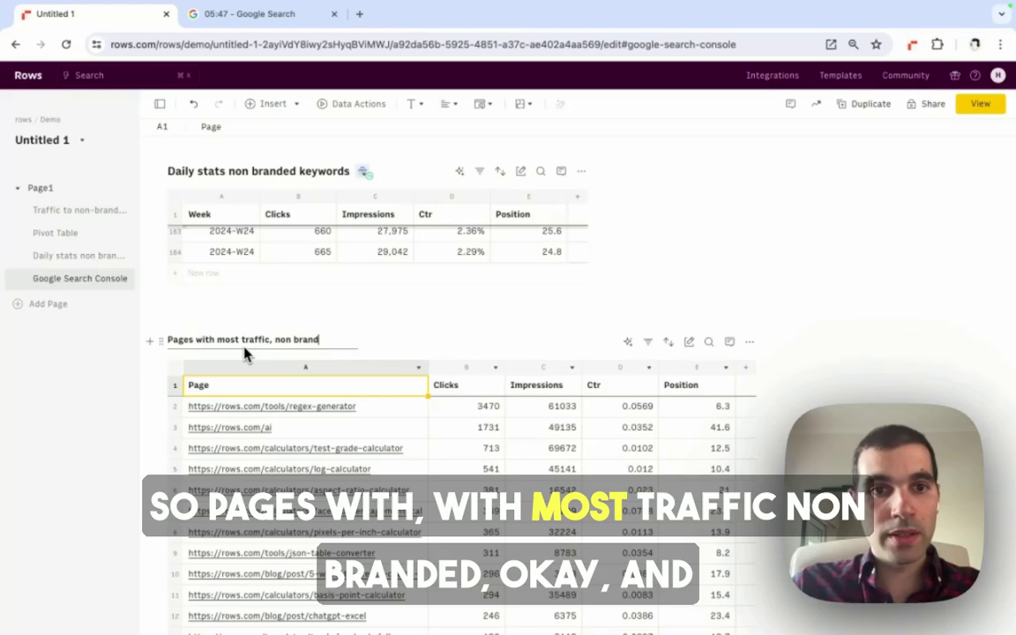
text(ed)
key(Return)
- Move the pages table directly below the traffic chart and extend its title to "Pages with most traffic, non branded (L 30 Days)"
scroll(265, 361, down, 2)
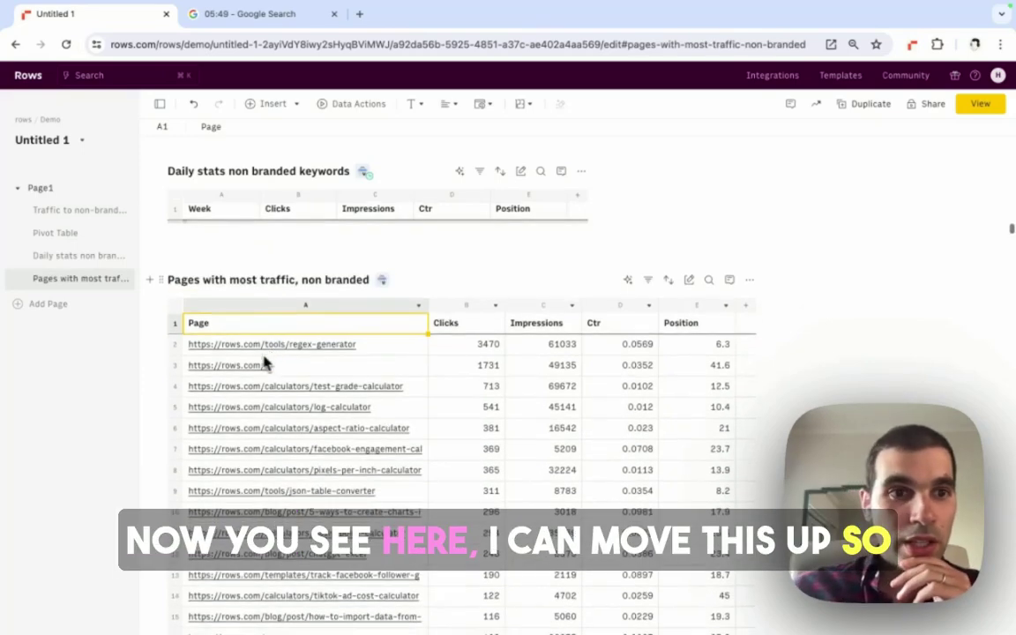
drag(82, 284, 66, 233)
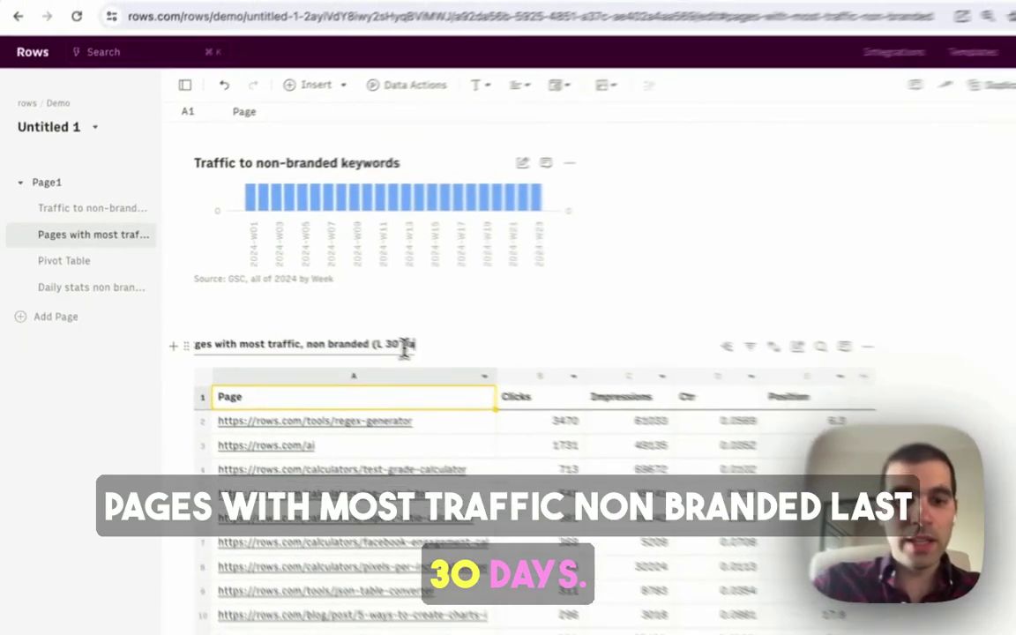
text(ys))
key(Return)
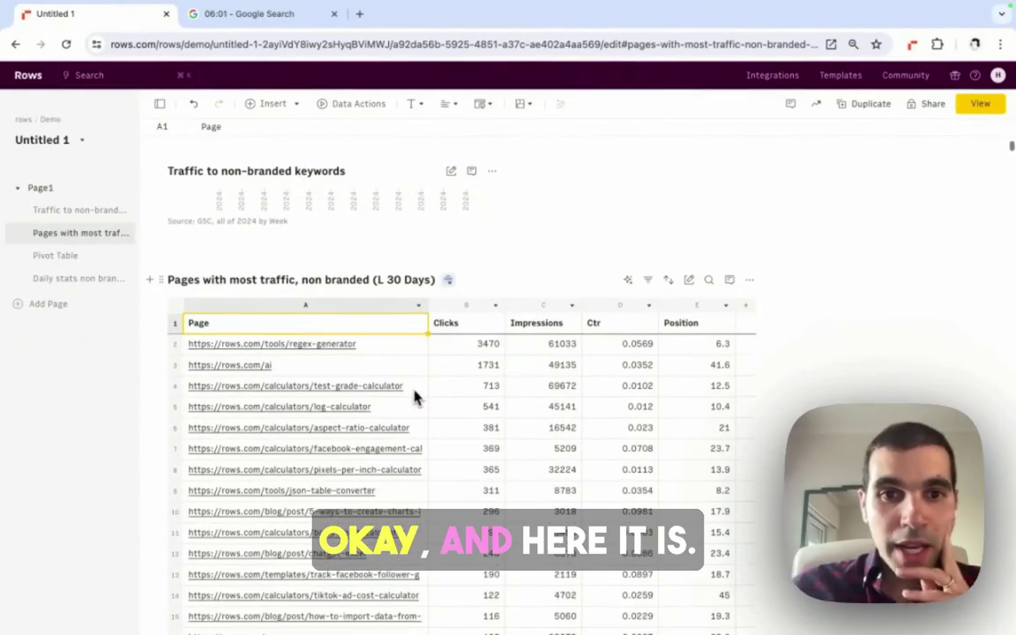
- Look through the pages table to see which kinds of pages drive the most non-branded traffic
click(377, 319)
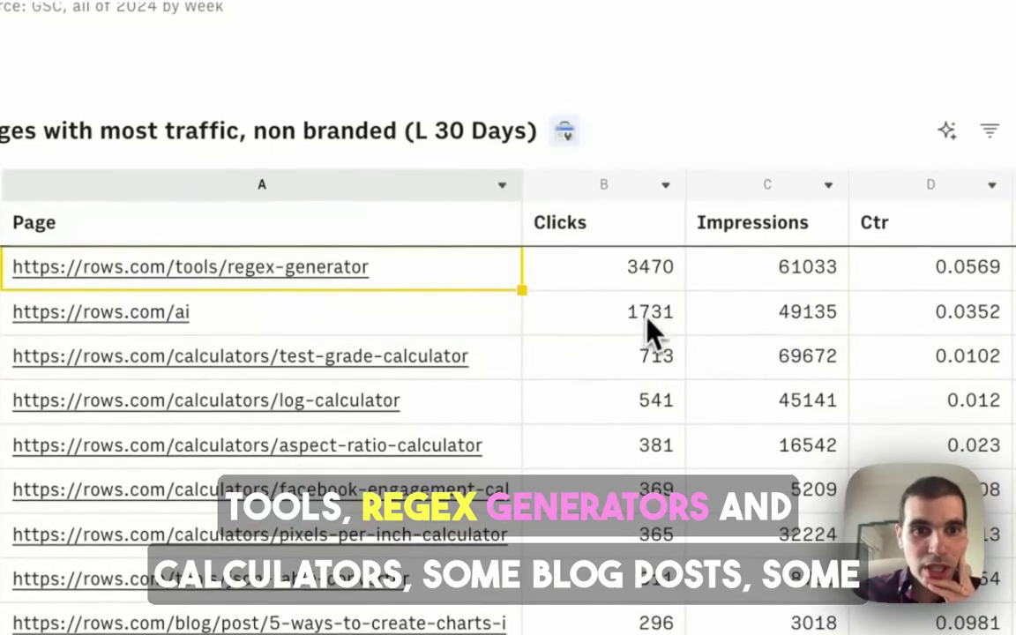
scroll(649, 329, down, 3)
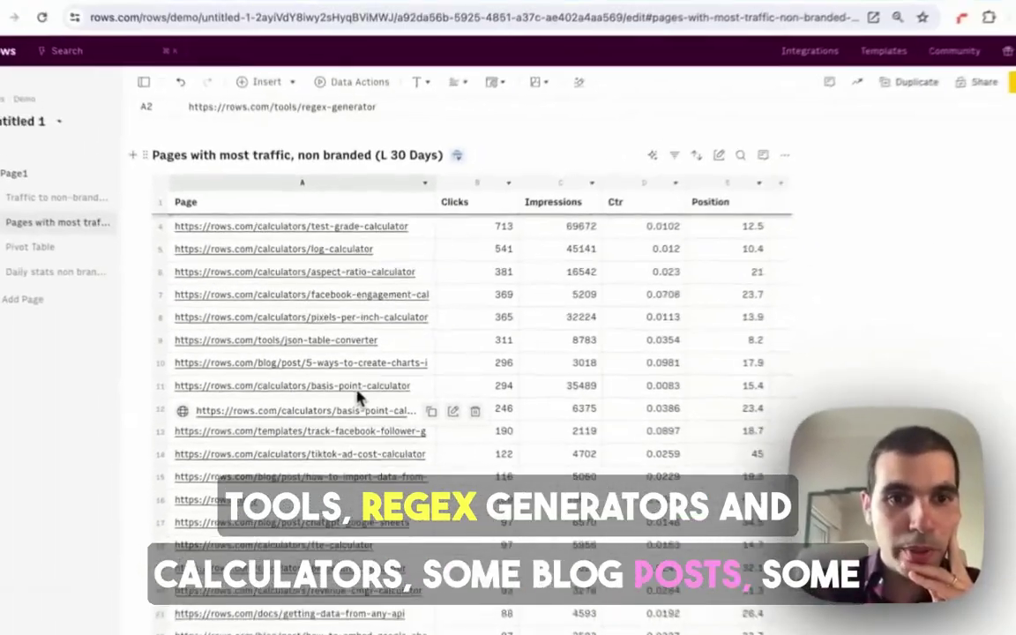
scroll(357, 399, down, 6)
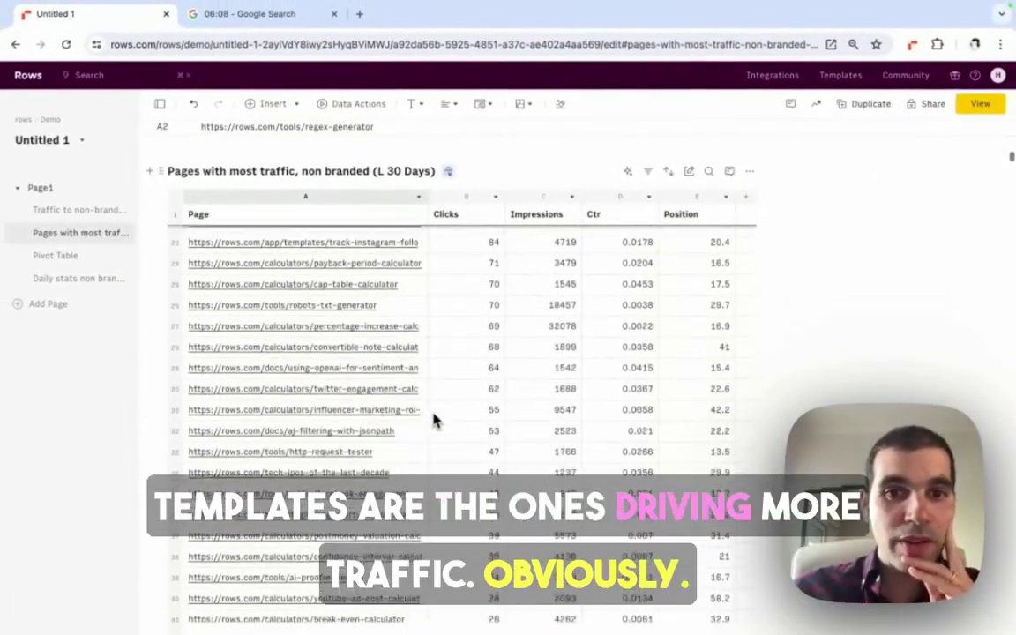
scroll(433, 421, up, 5)
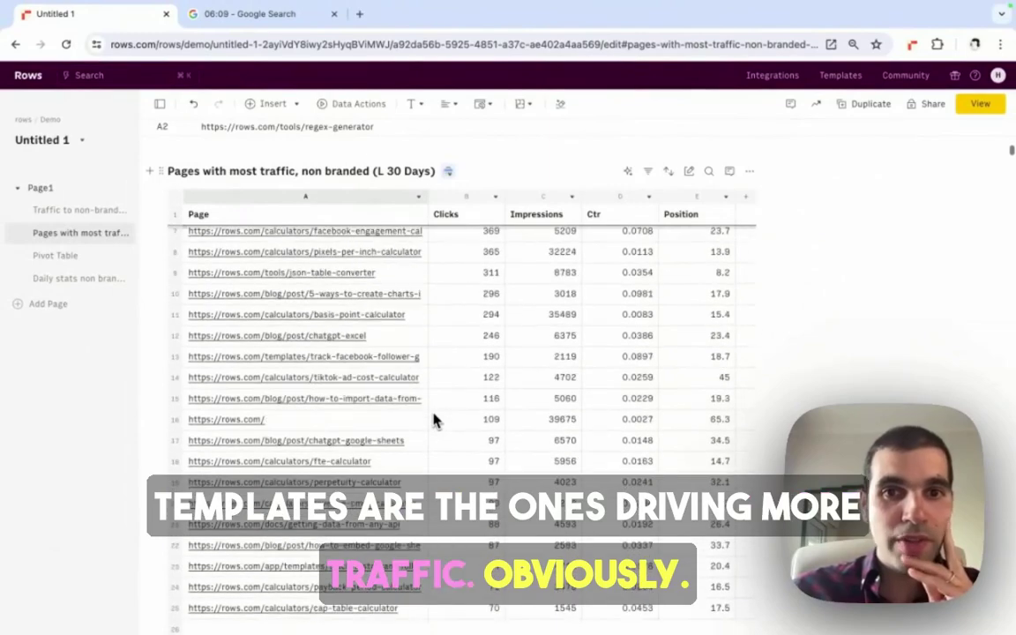
scroll(481, 413, up, 1)
- Enable private sharing in the embed settings of the "Traffic to non-branded keywords" chart and copy its embed URL
scroll(481, 413, up, 8)
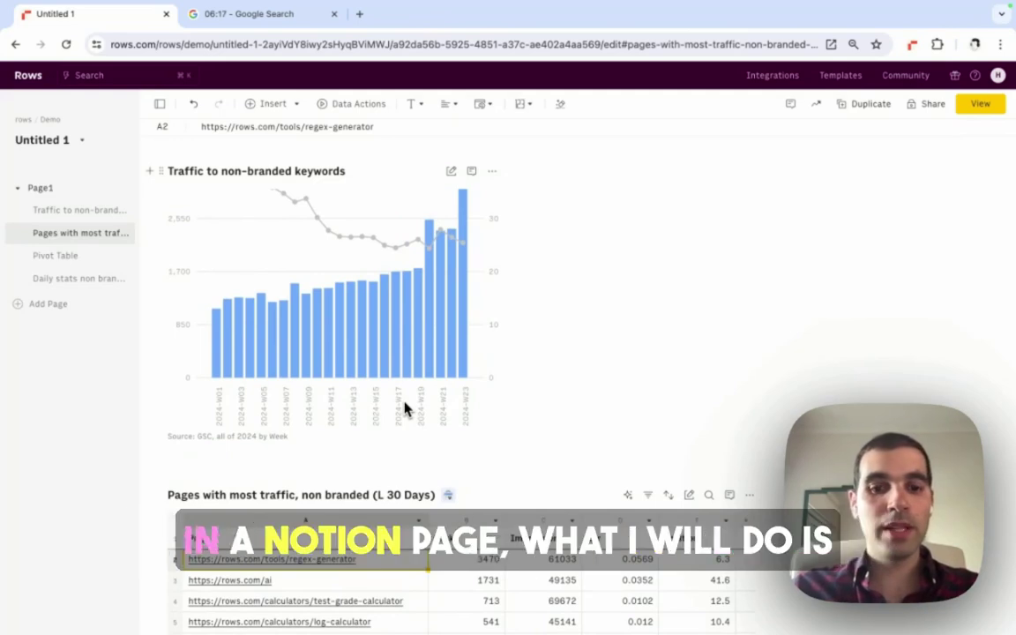
click(494, 172)
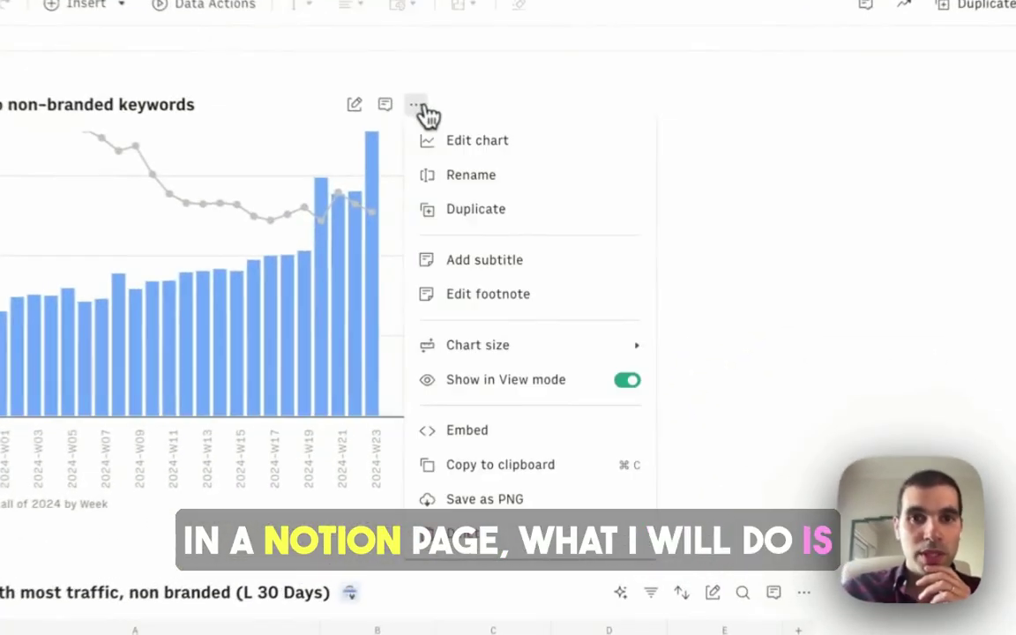
click(503, 429)
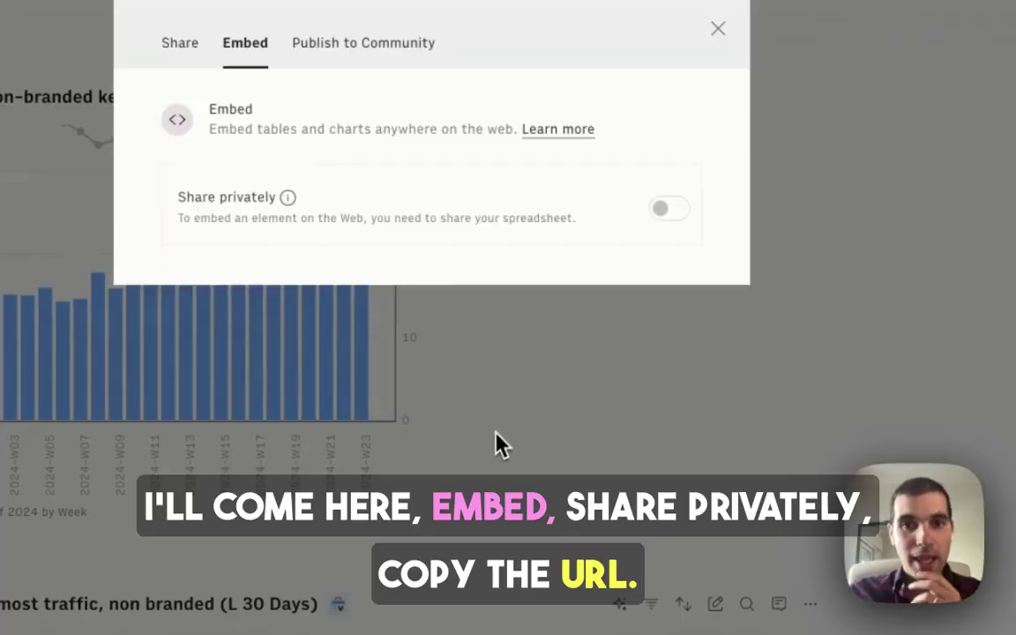
click(668, 212)
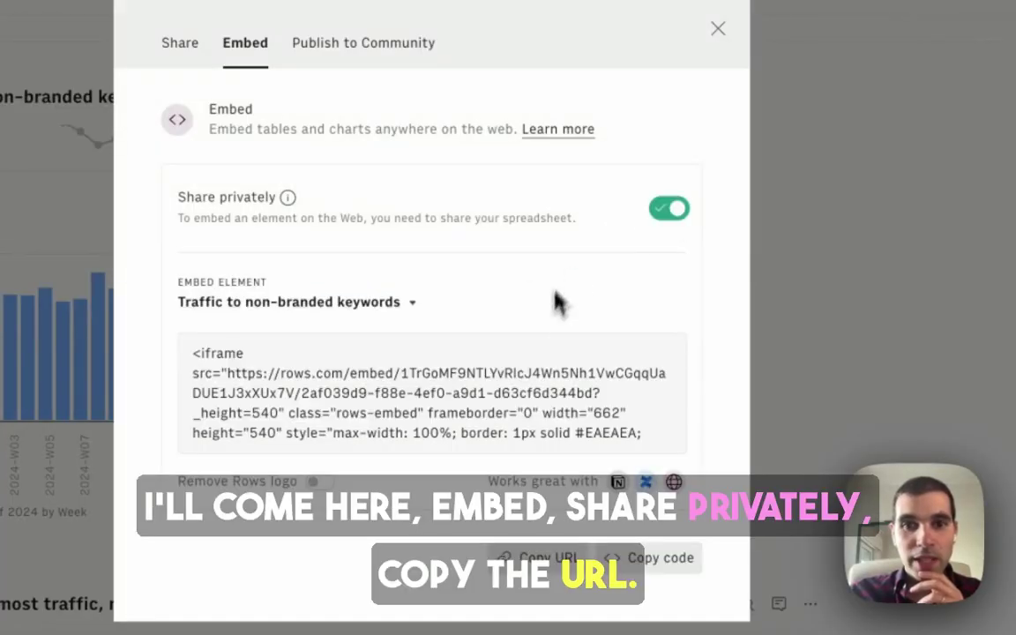
click(540, 557)
- Create a new Notion page at notion.so/new in a new browser tab and insert the copied chart URL as an embed
key(super+t)
text(noti)
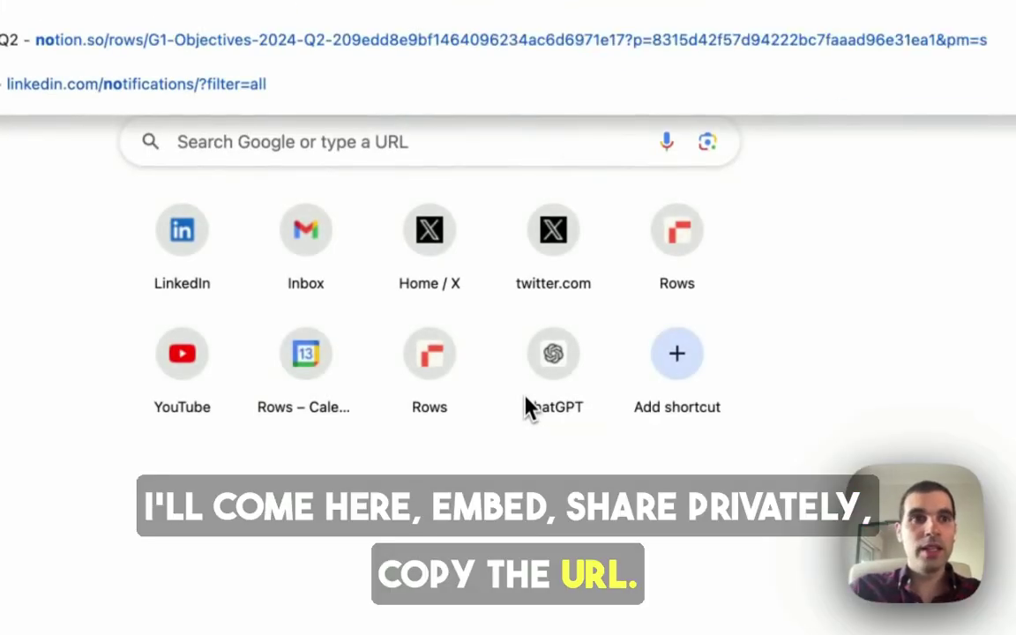
text(on.so/new)
key(Return)
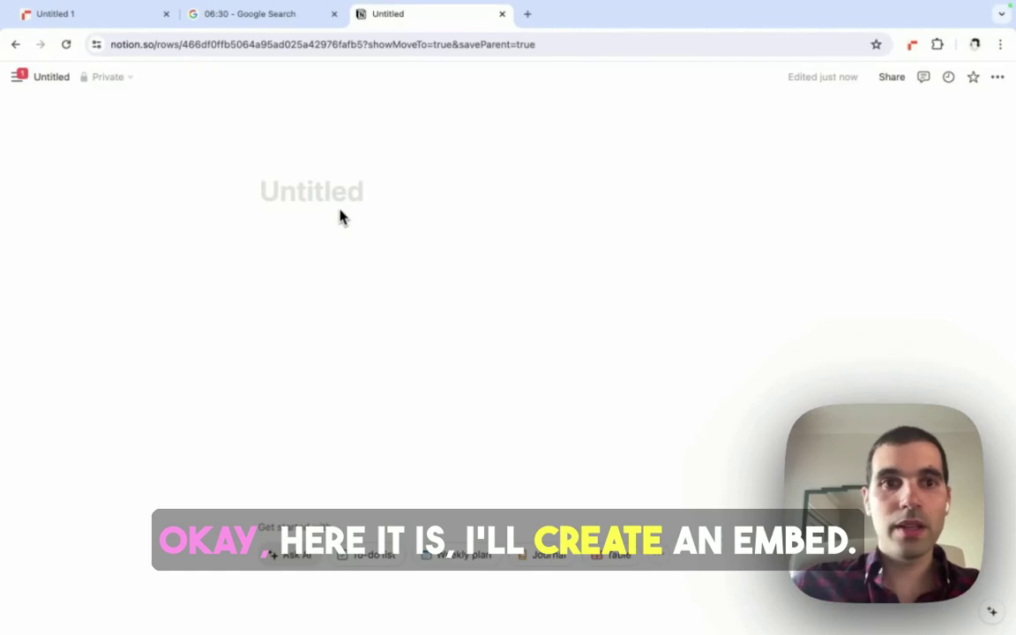
text(https://rows.com/embed/1TrGoMF9NTLYvRlcJ4Wn5Nh1VwCGqqUaDUE1J3xXUx7V/2af039d9-f88e-4ef0-a9d1-d63cf6d344bd?_height=540)
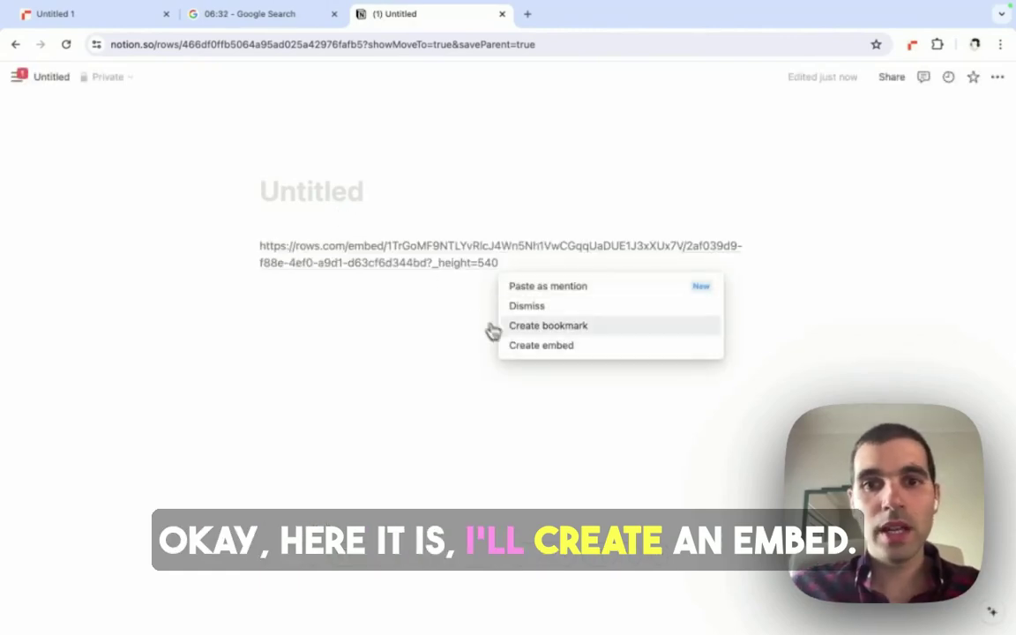
click(552, 370)
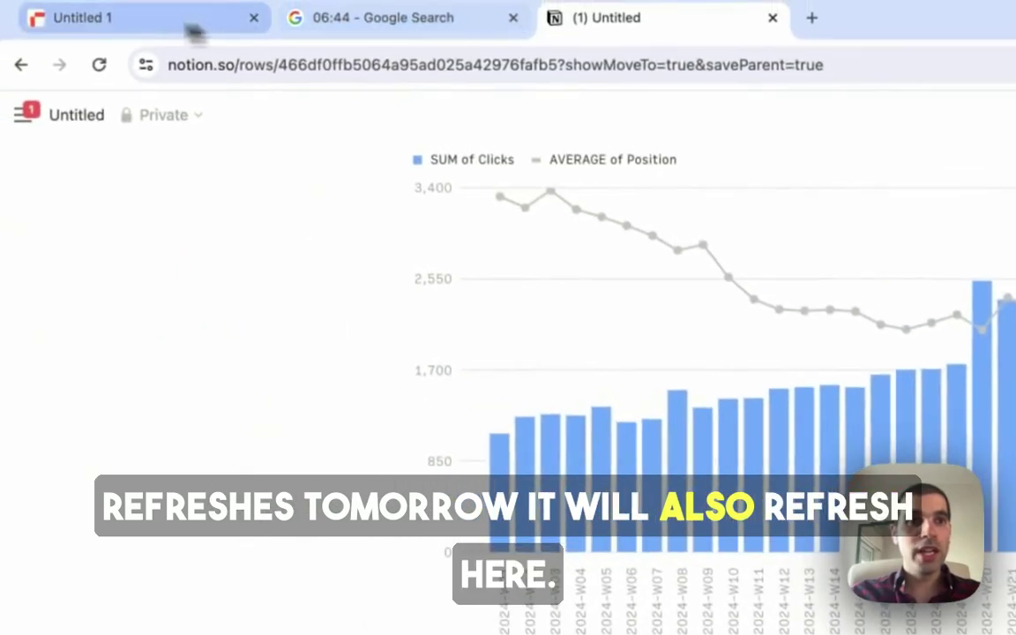
- Switch back to Rows, close the embed settings and look over the pages table and traffic chart
click(193, 28)
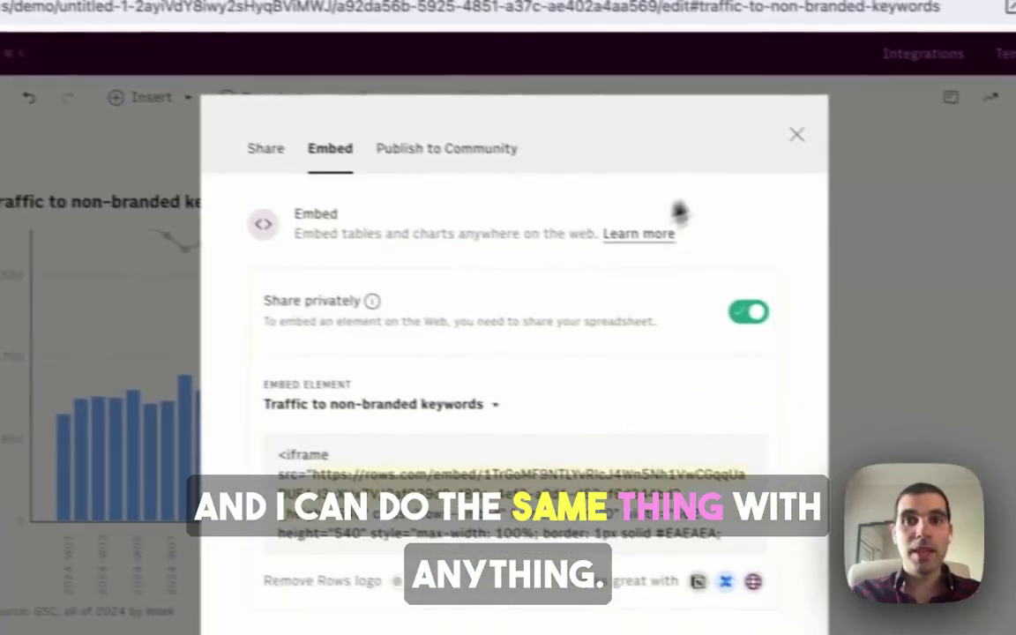
click(797, 134)
scroll(628, 445, down, 10)
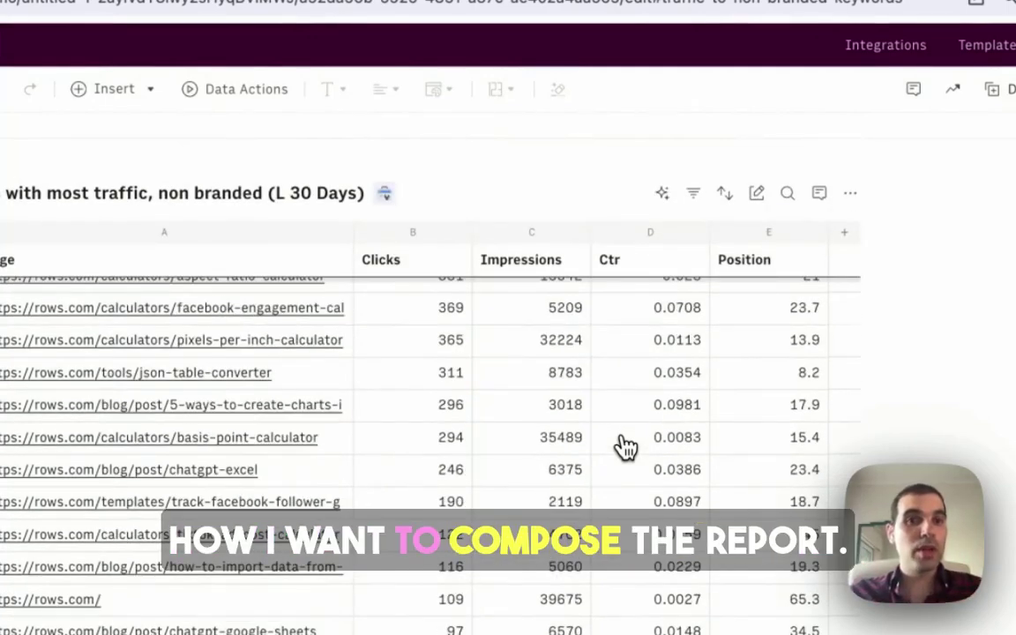
scroll(625, 448, up, 10)
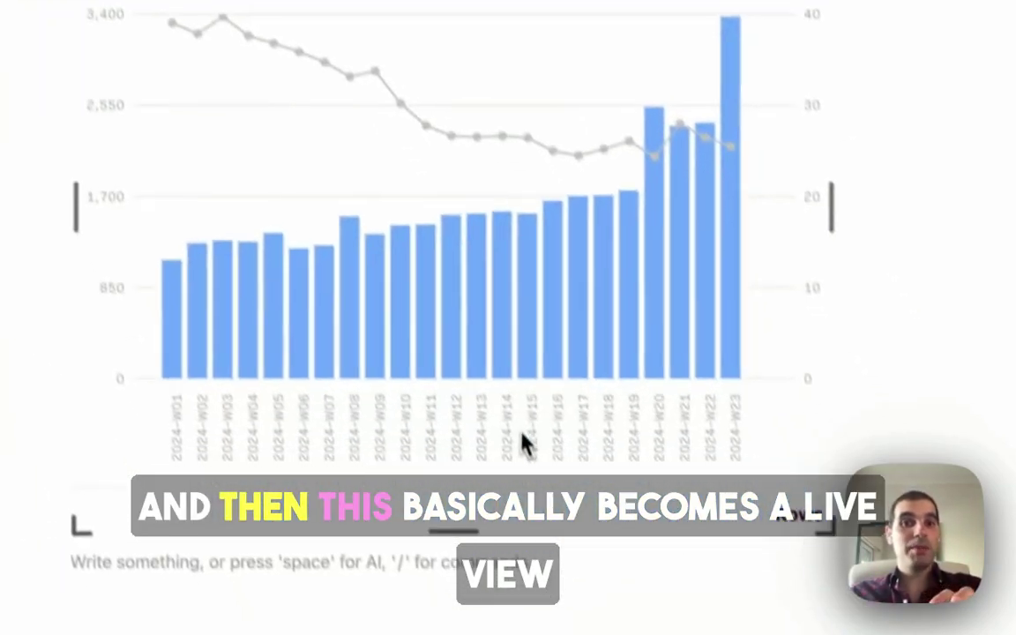
- Review the chart embedded in Notion, check the elapsed time on the Google stopwatch and return to Rows
scroll(508, 421, up, 3)
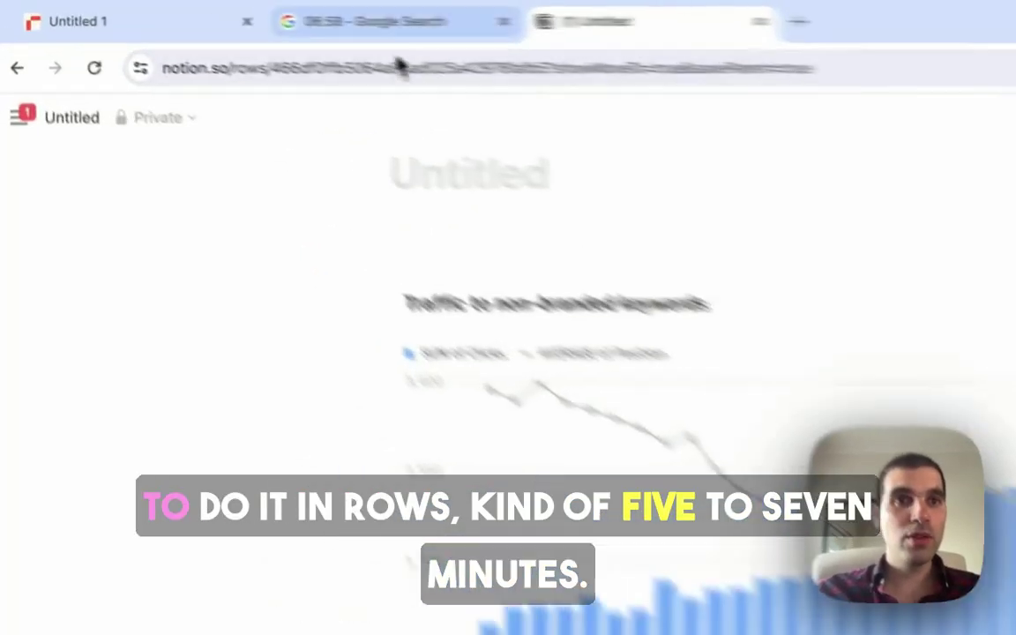
click(249, 14)
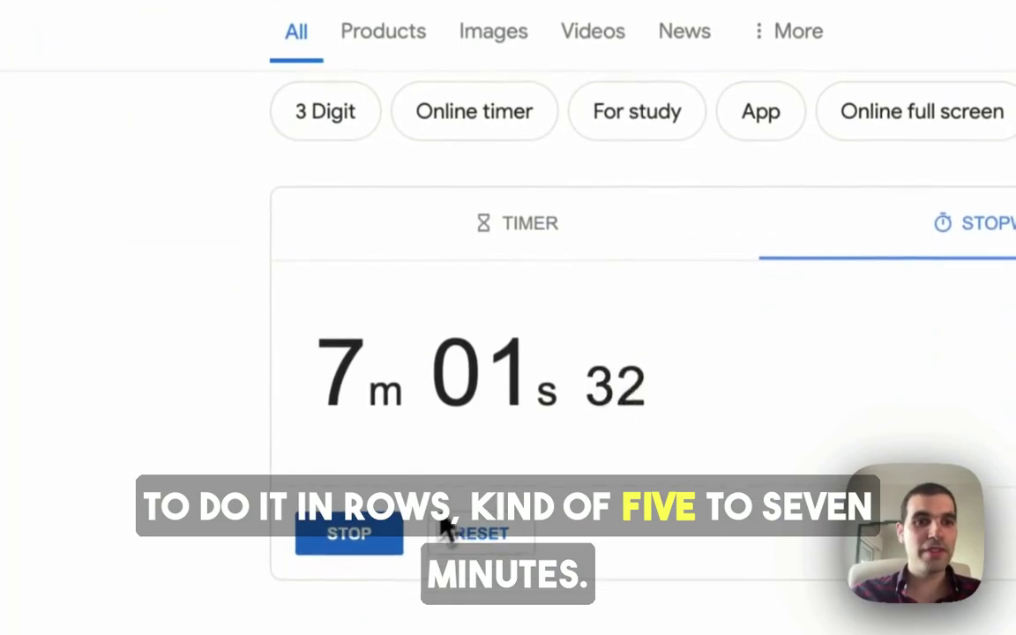
click(209, 27)
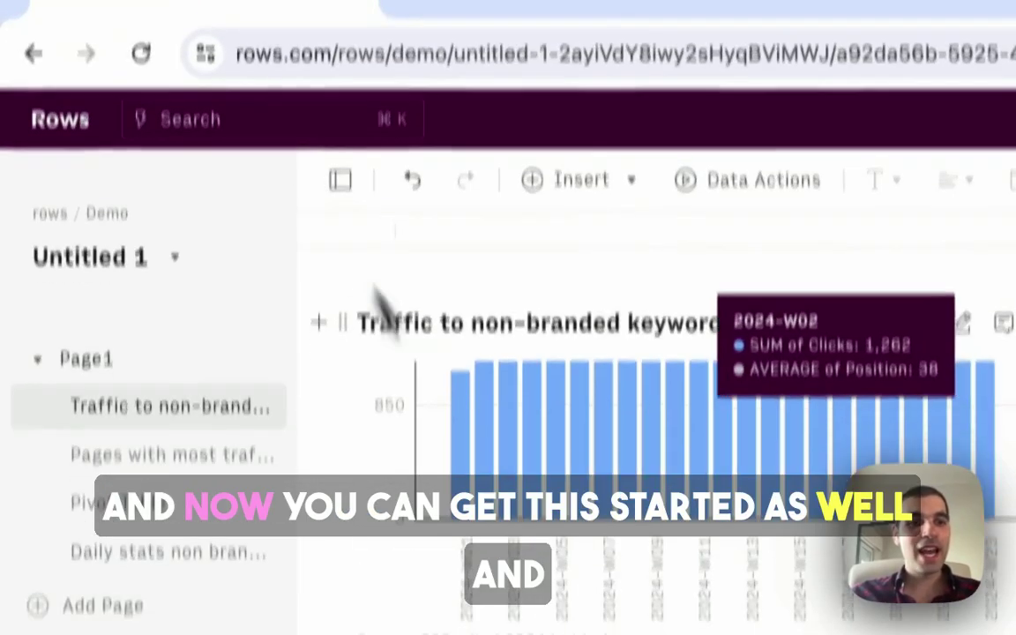